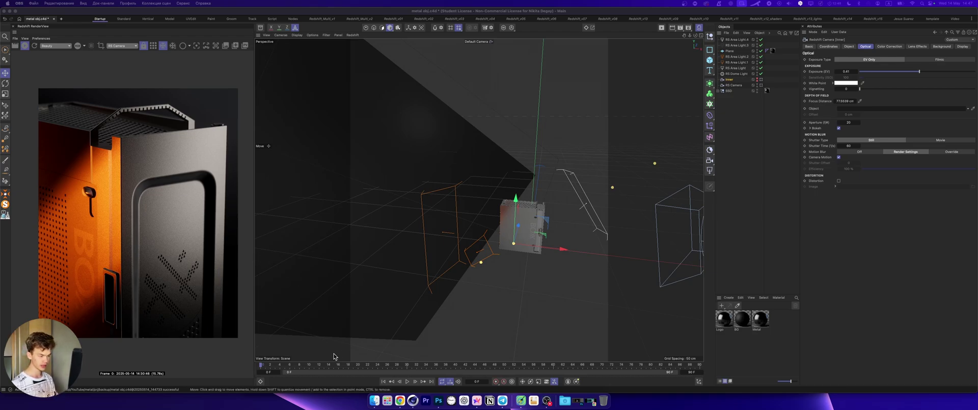
Scroll through the Behance phone project and enlarge the REDMAGIC phone-on-box image.
{"action": "left_click", "coordinate": [476, 400]}
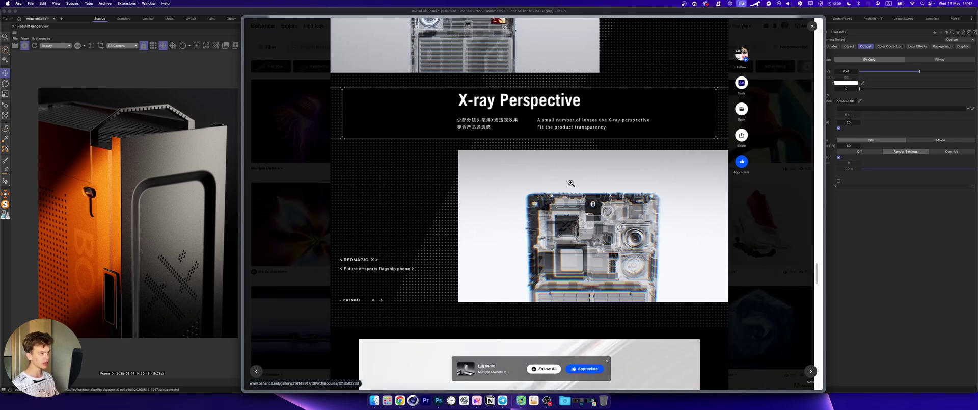
{"action": "scroll", "coordinate": [581, 204], "scroll_direction": "down", "scroll_amount": 3}
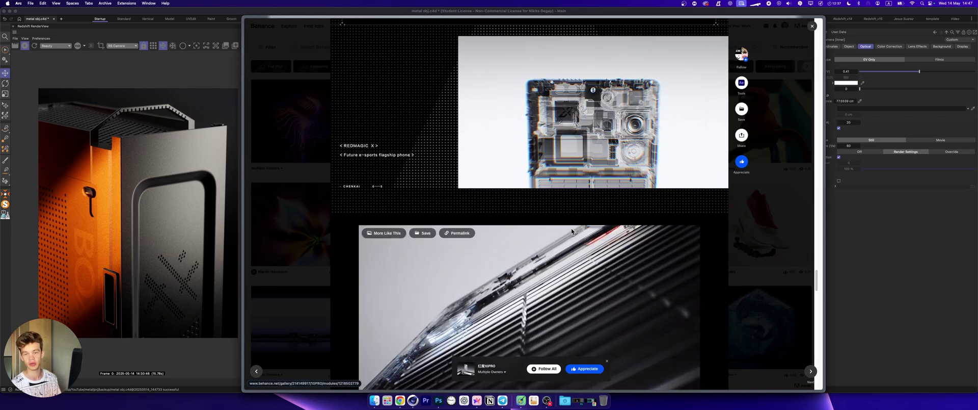
{"action": "scroll", "coordinate": [587, 213], "scroll_direction": "down", "scroll_amount": 10}
{"action": "scroll", "coordinate": [576, 222], "scroll_direction": "down", "scroll_amount": 10}
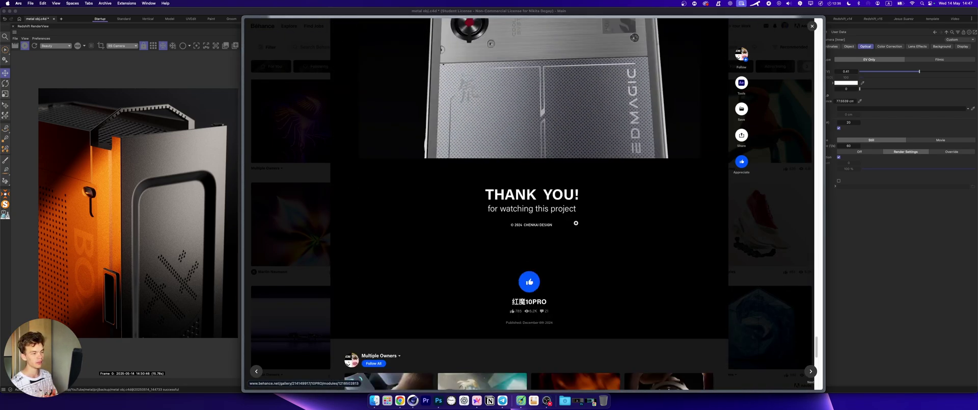
{"action": "scroll", "coordinate": [573, 220], "scroll_direction": "up", "scroll_amount": 15}
{"action": "scroll", "coordinate": [569, 220], "scroll_direction": "up", "scroll_amount": 15}
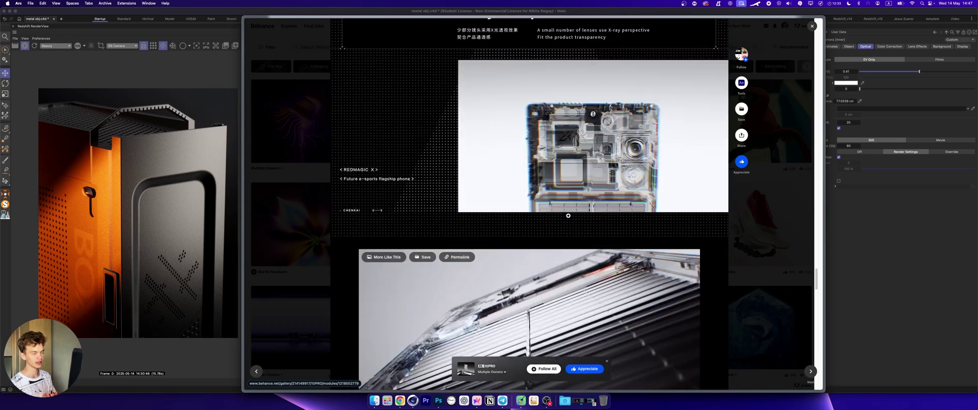
{"action": "scroll", "coordinate": [553, 201], "scroll_direction": "down", "scroll_amount": 10}
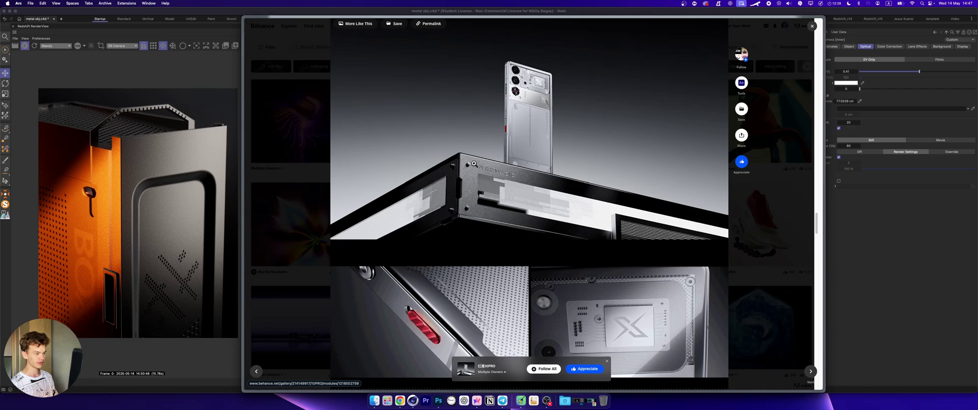
{"action": "left_click", "coordinate": [472, 166]}
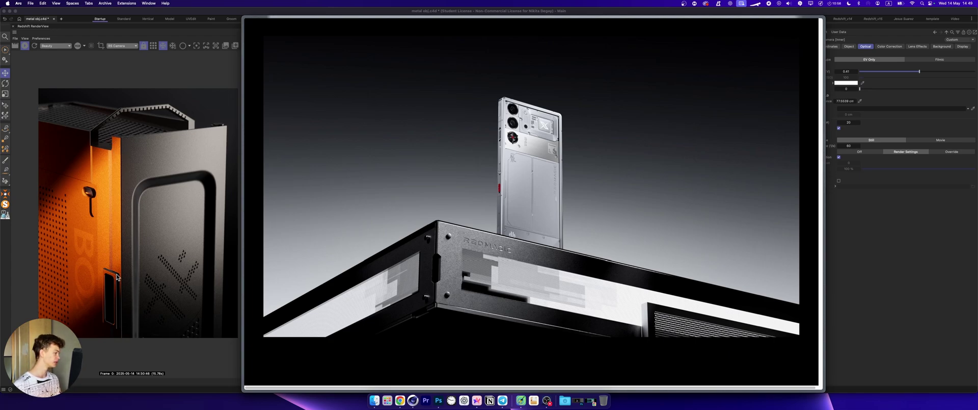
{"action": "mouse_move", "coordinate": [709, 124]}
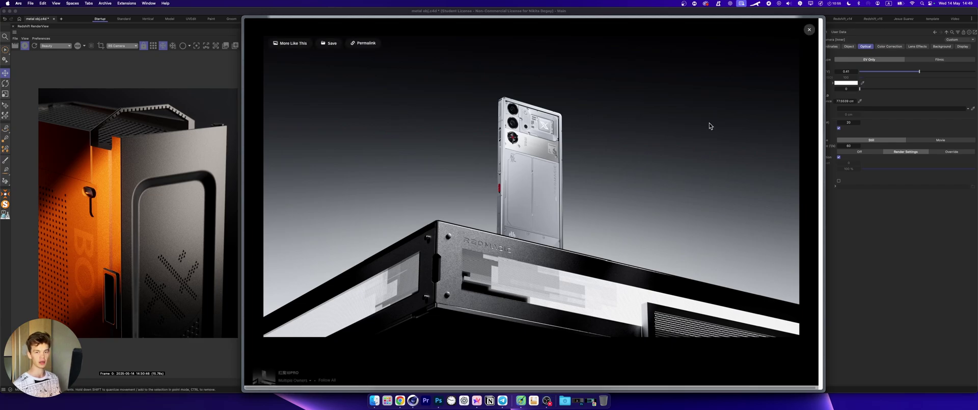
Close the enlarged image and open the 'Knob // 12 // Take Control Of The Noise' project.
{"action": "left_click", "coordinate": [808, 30]}
{"action": "key", "text": "Escape"}
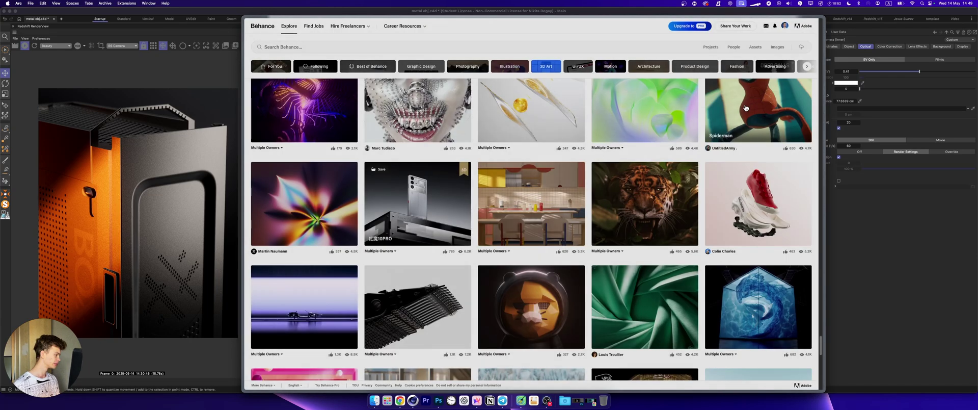
{"action": "scroll", "coordinate": [745, 108], "scroll_direction": "down", "scroll_amount": 6}
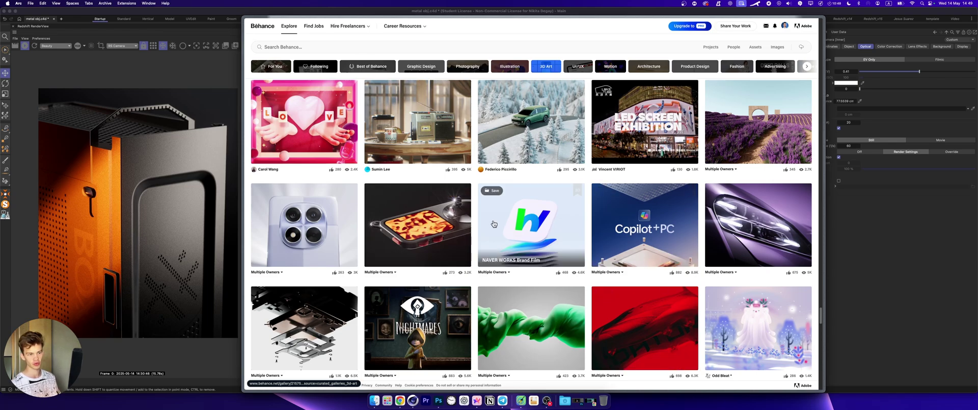
{"action": "left_click", "coordinate": [448, 224]}
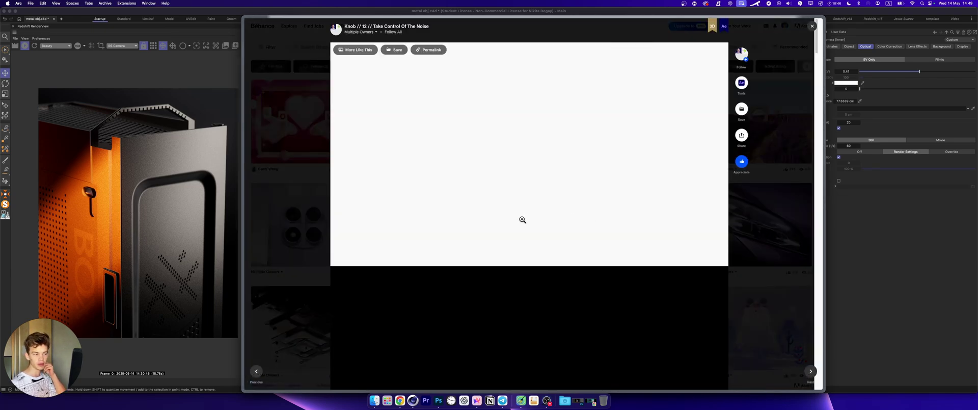
Scroll through the Knob project's close-ups of the red-buttoned metal edge and knob device.
{"action": "scroll", "coordinate": [475, 168], "scroll_direction": "down", "scroll_amount": 5}
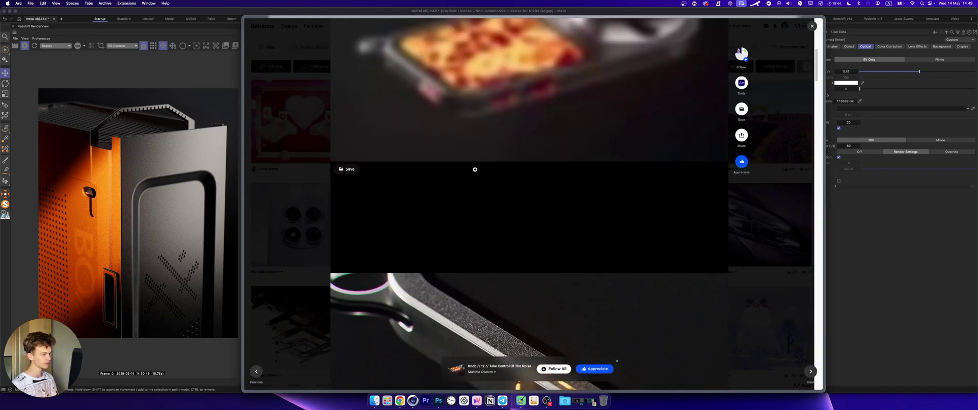
{"action": "scroll", "coordinate": [474, 169], "scroll_direction": "down", "scroll_amount": 5}
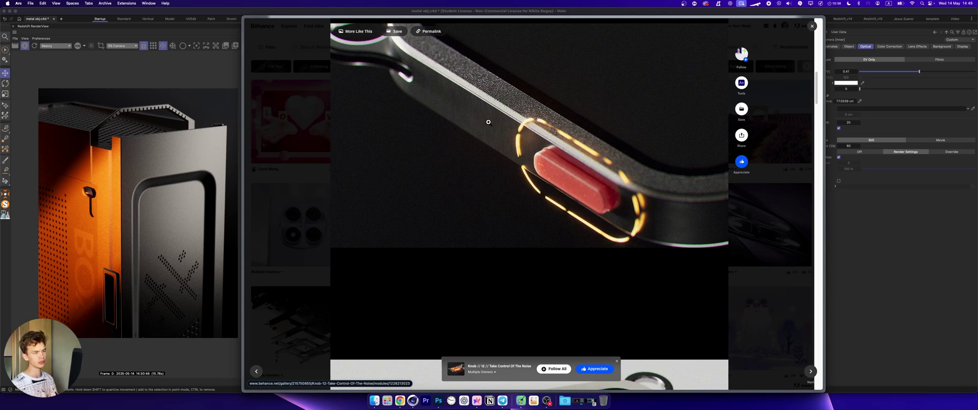
{"action": "scroll", "coordinate": [472, 125], "scroll_direction": "up", "scroll_amount": 2}
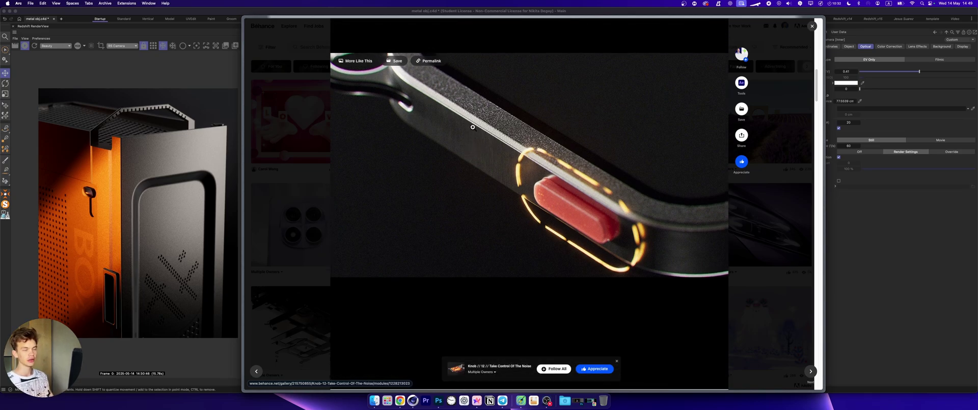
{"action": "scroll", "coordinate": [473, 126], "scroll_direction": "up", "scroll_amount": 1}
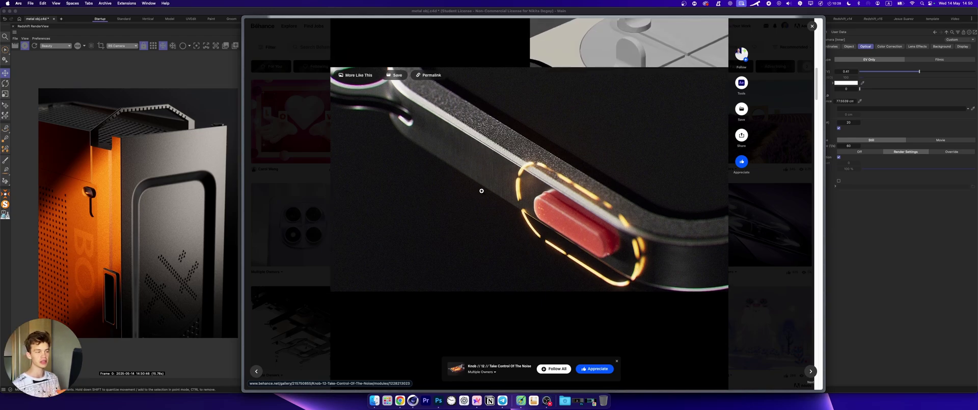
{"action": "scroll", "coordinate": [481, 191], "scroll_direction": "down", "scroll_amount": 10}
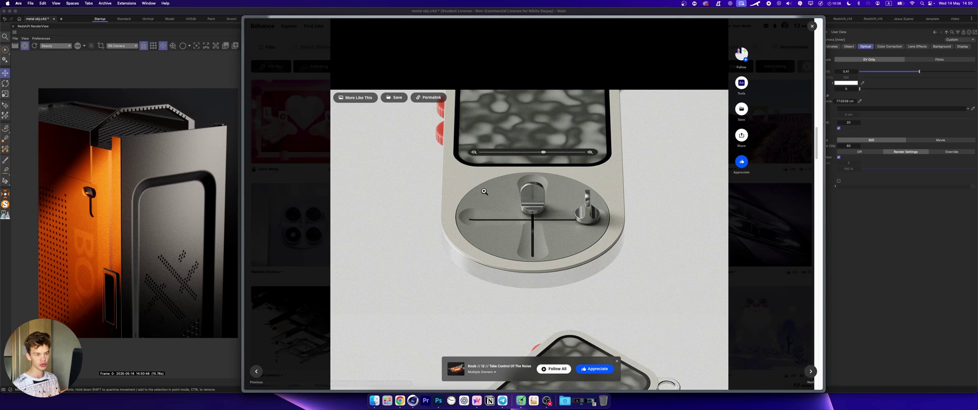
{"action": "scroll", "coordinate": [482, 190], "scroll_direction": "down", "scroll_amount": 10}
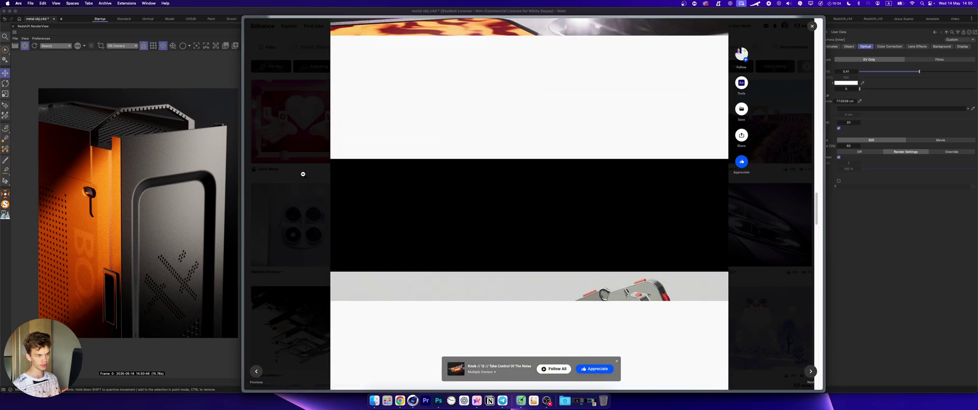
Close the Knob project and scroll far down the 3D Art gallery to the CCtoGO suitcase.
{"action": "left_click", "coordinate": [292, 133]}
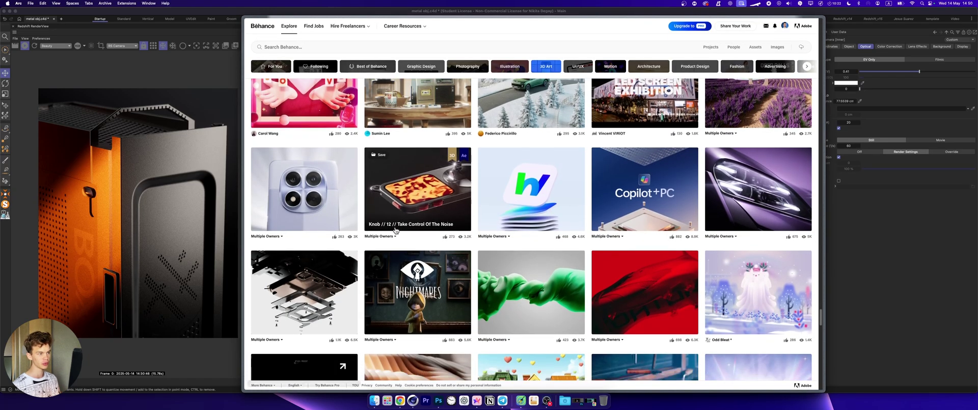
{"action": "scroll", "coordinate": [428, 224], "scroll_direction": "down", "scroll_amount": 5}
{"action": "scroll", "coordinate": [429, 225], "scroll_direction": "down", "scroll_amount": 5}
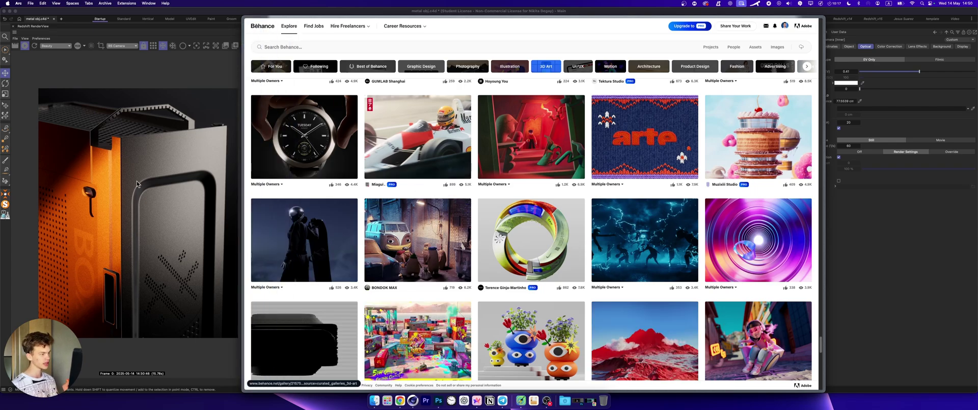
{"action": "scroll", "coordinate": [523, 239], "scroll_direction": "down", "scroll_amount": 4}
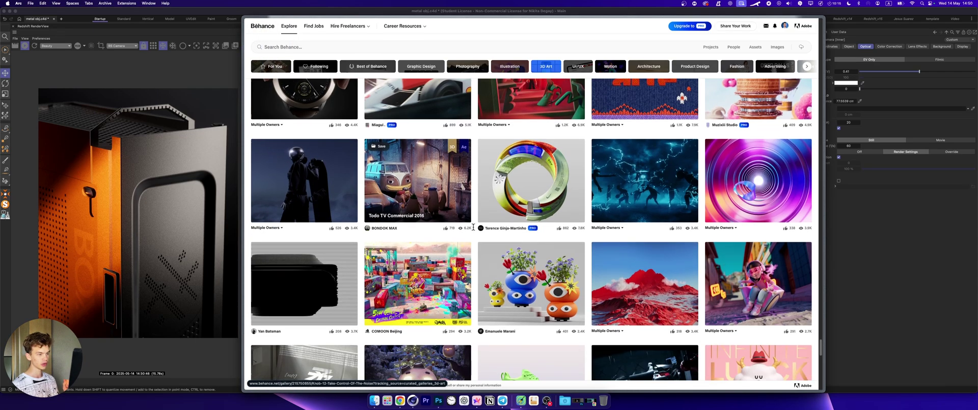
{"action": "scroll", "coordinate": [523, 238], "scroll_direction": "down", "scroll_amount": 5}
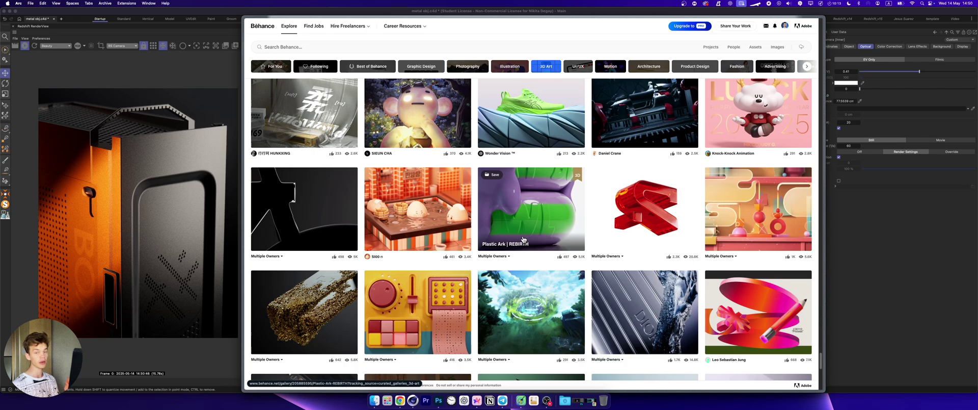
{"action": "scroll", "coordinate": [522, 238], "scroll_direction": "down", "scroll_amount": 4}
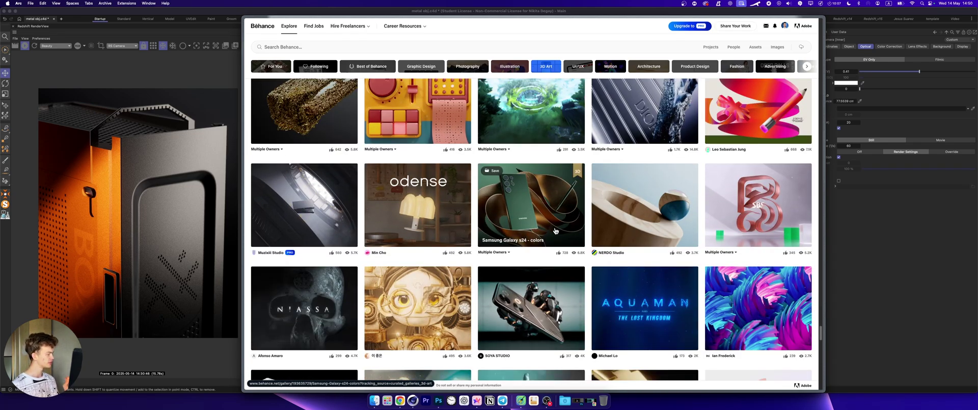
{"action": "scroll", "coordinate": [555, 230], "scroll_direction": "down", "scroll_amount": 1}
{"action": "scroll", "coordinate": [560, 226], "scroll_direction": "down", "scroll_amount": 5}
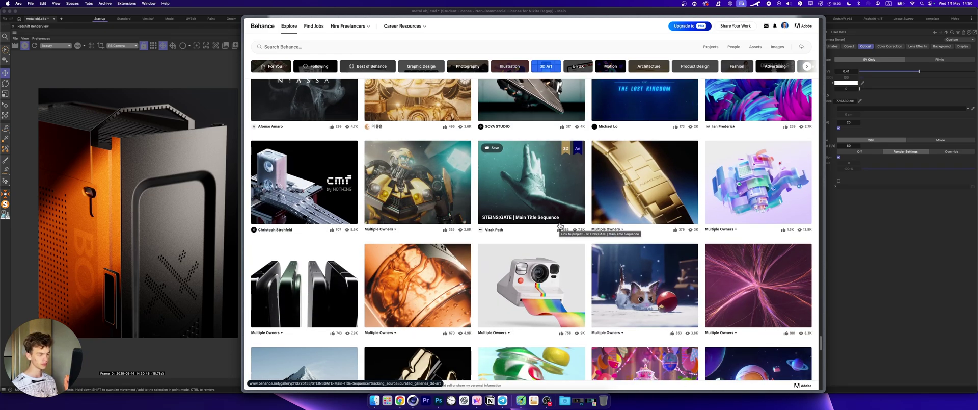
{"action": "scroll", "coordinate": [559, 226], "scroll_direction": "down", "scroll_amount": 4}
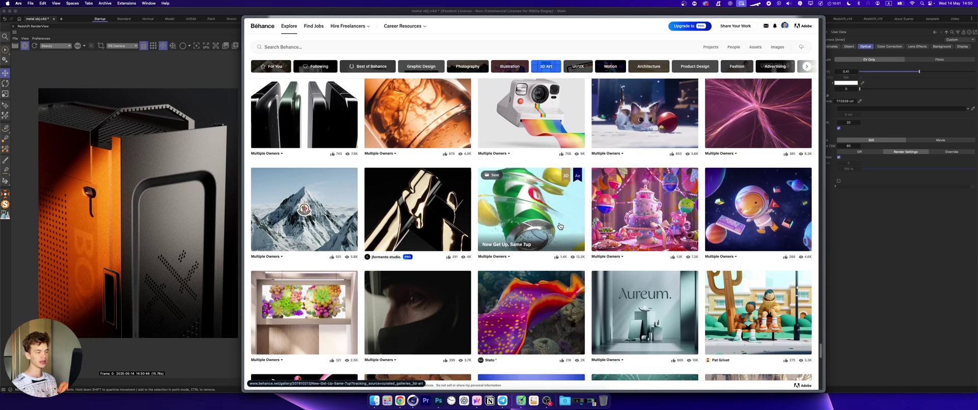
{"action": "scroll", "coordinate": [559, 226], "scroll_direction": "down", "scroll_amount": 5}
{"action": "scroll", "coordinate": [559, 226], "scroll_direction": "down", "scroll_amount": 4}
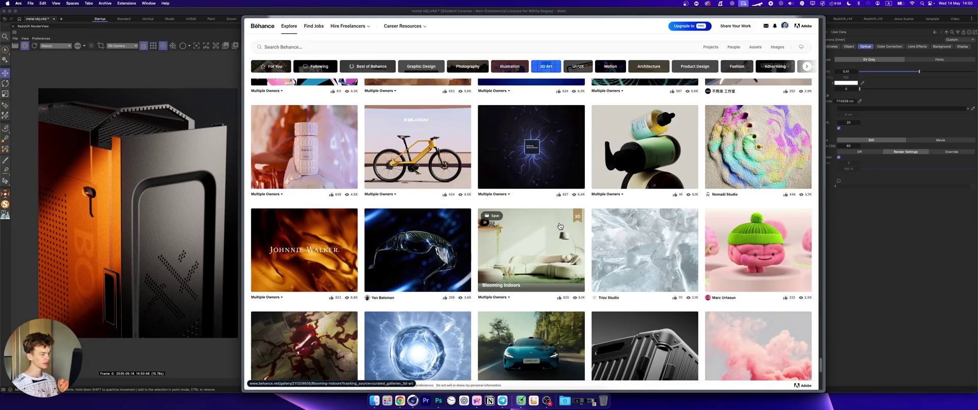
{"action": "scroll", "coordinate": [560, 225], "scroll_direction": "down", "scroll_amount": 5}
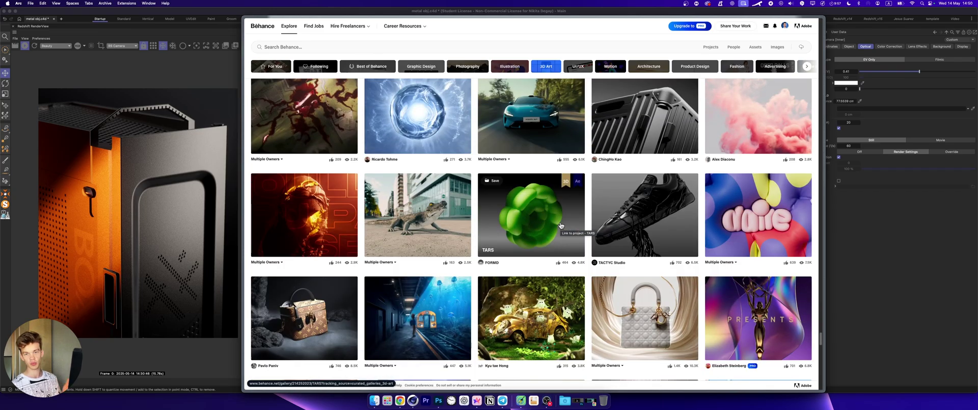
Open the CCtoGO luggage-case project and play its video fullscreen, then exit fullscreen.
{"action": "scroll", "coordinate": [570, 198], "scroll_direction": "up", "scroll_amount": 1}
{"action": "left_click", "coordinate": [646, 178]}
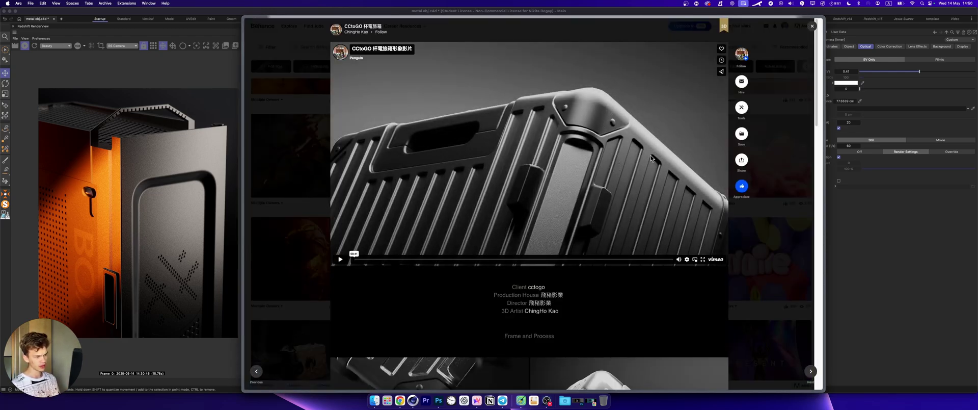
{"action": "left_click", "coordinate": [702, 258]}
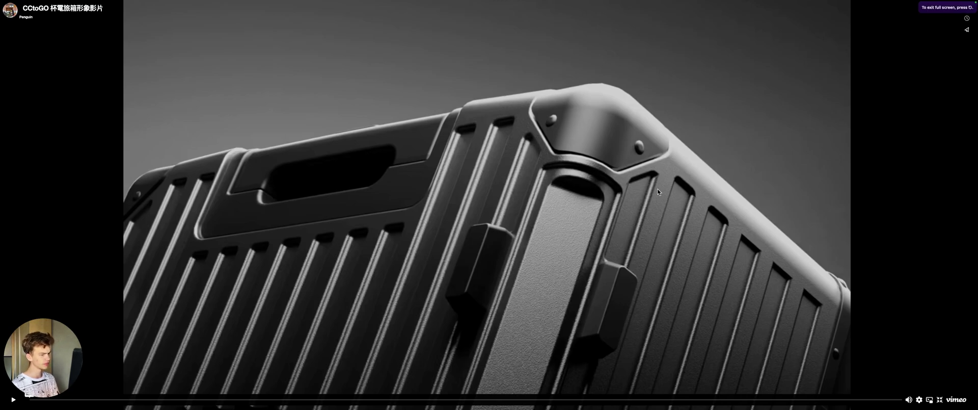
{"action": "key", "text": "Escape"}
Skip the CCtoGO video ahead to 00:13, the silver ribbed case close-up.
{"action": "scroll", "coordinate": [575, 204], "scroll_direction": "down", "scroll_amount": 3}
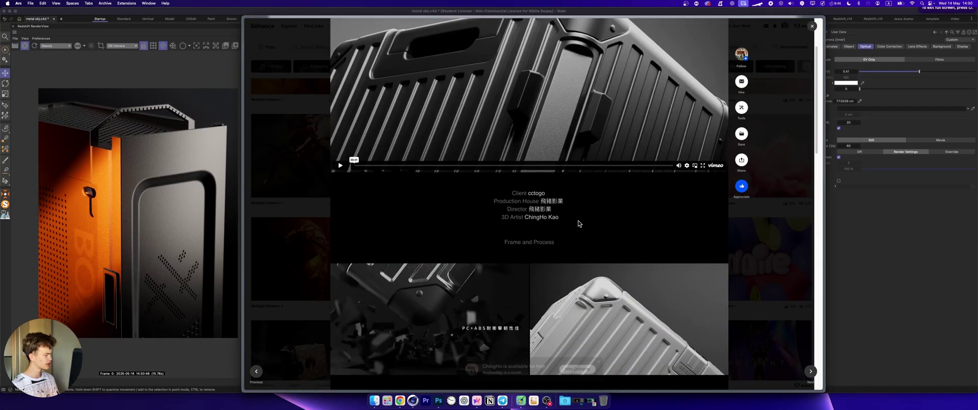
{"action": "scroll", "coordinate": [576, 214], "scroll_direction": "up", "scroll_amount": 3}
{"action": "mouse_move", "coordinate": [679, 261]}
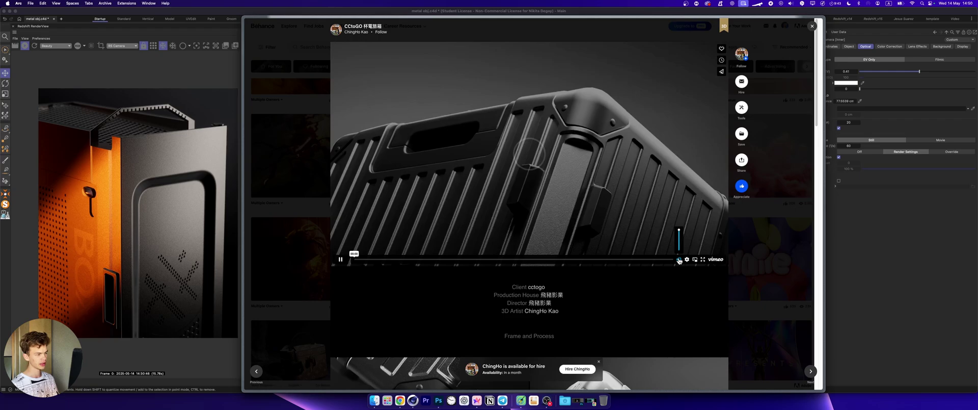
{"action": "scroll", "coordinate": [574, 241], "scroll_direction": "down", "scroll_amount": 10}
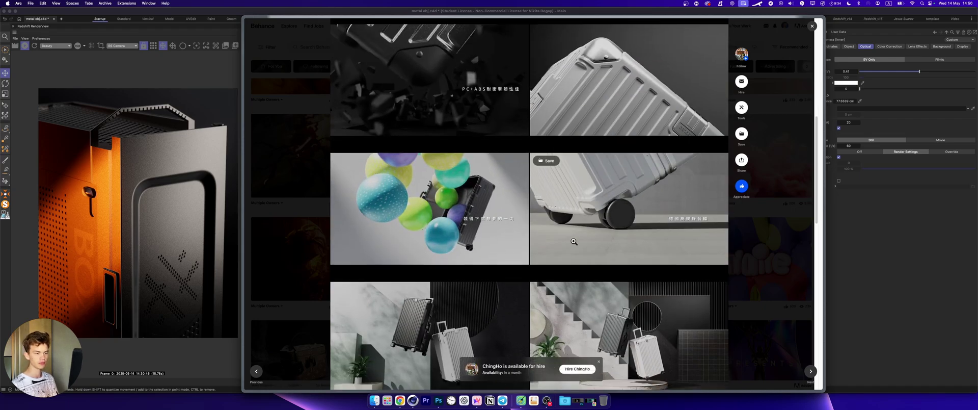
{"action": "scroll", "coordinate": [574, 241], "scroll_direction": "down", "scroll_amount": 10}
{"action": "scroll", "coordinate": [505, 137], "scroll_direction": "up", "scroll_amount": 20}
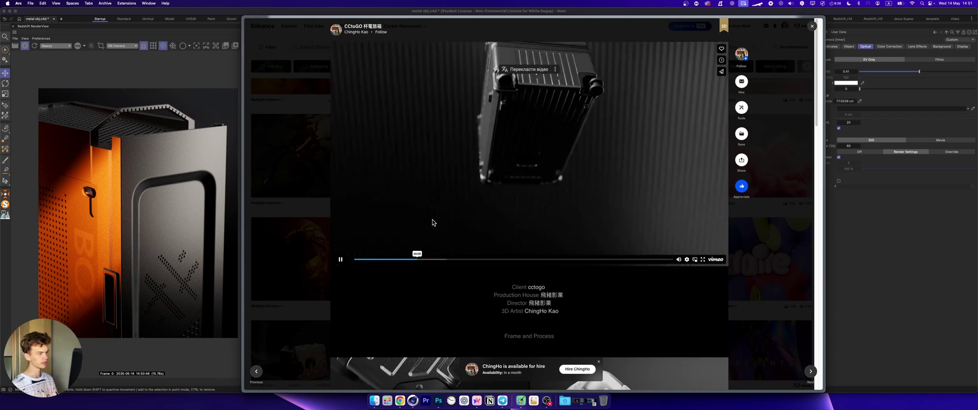
{"action": "left_click", "coordinate": [449, 259]}
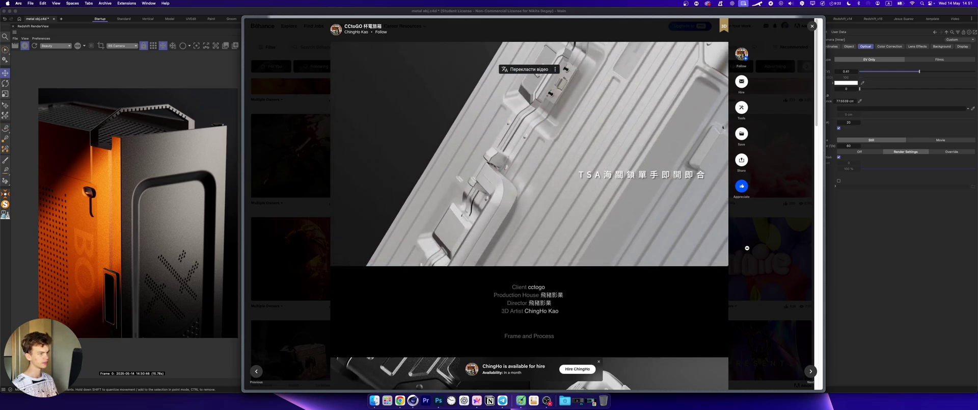
Close the CCtoGO project and open the RIMOWA - N.A.S. project from the feed.
{"action": "left_click", "coordinate": [747, 248]}
{"action": "scroll", "coordinate": [635, 256], "scroll_direction": "down", "scroll_amount": 10}
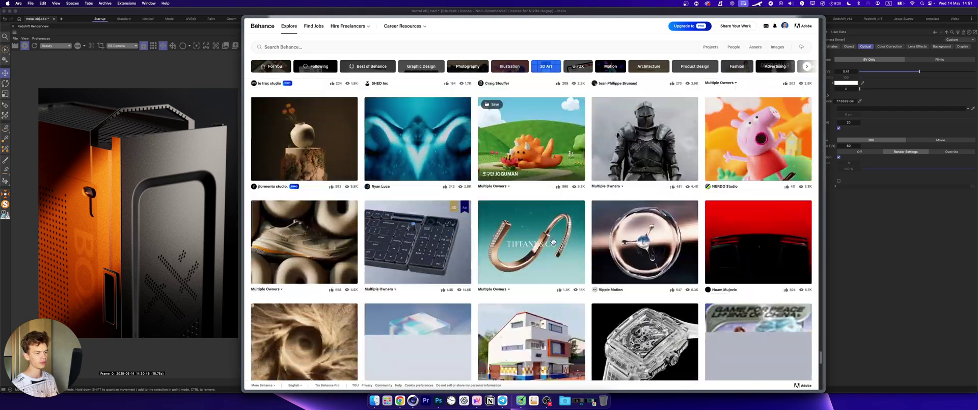
{"action": "scroll", "coordinate": [553, 241], "scroll_direction": "down", "scroll_amount": 4}
{"action": "scroll", "coordinate": [586, 252], "scroll_direction": "down", "scroll_amount": 5}
{"action": "scroll", "coordinate": [603, 261], "scroll_direction": "up", "scroll_amount": 5}
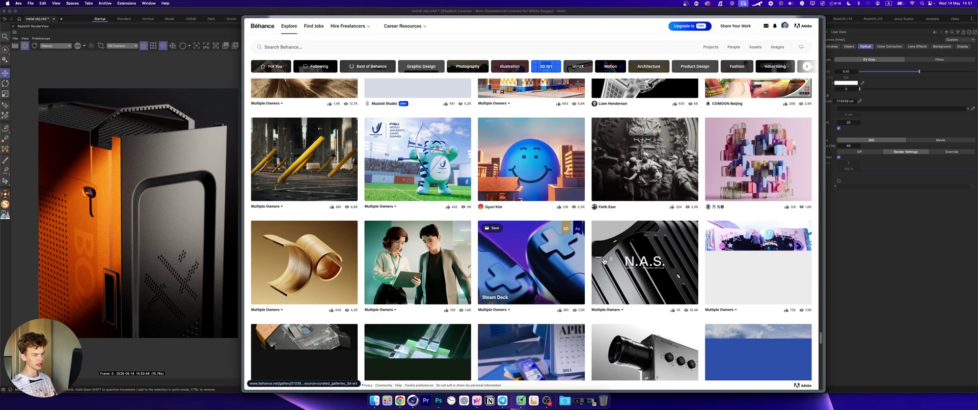
{"action": "left_click", "coordinate": [604, 260]}
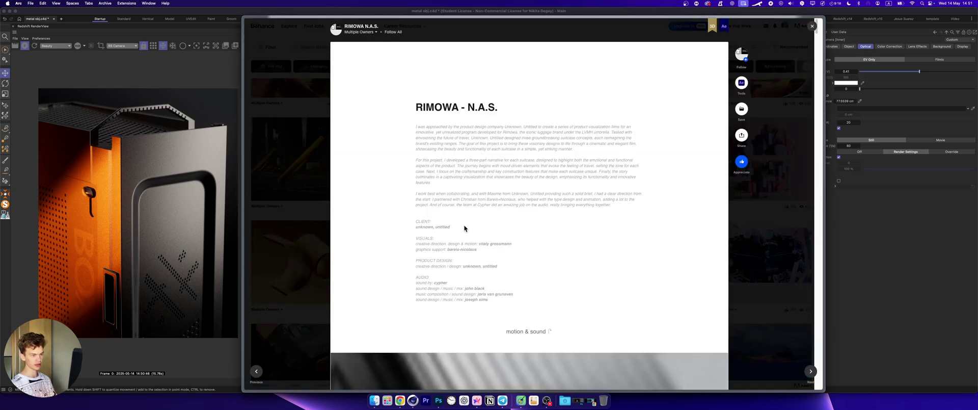
Skip the NEW CLASSIC video ahead to 00:11, scroll the stills, and close the project.
{"action": "scroll", "coordinate": [464, 214], "scroll_direction": "down", "scroll_amount": 15}
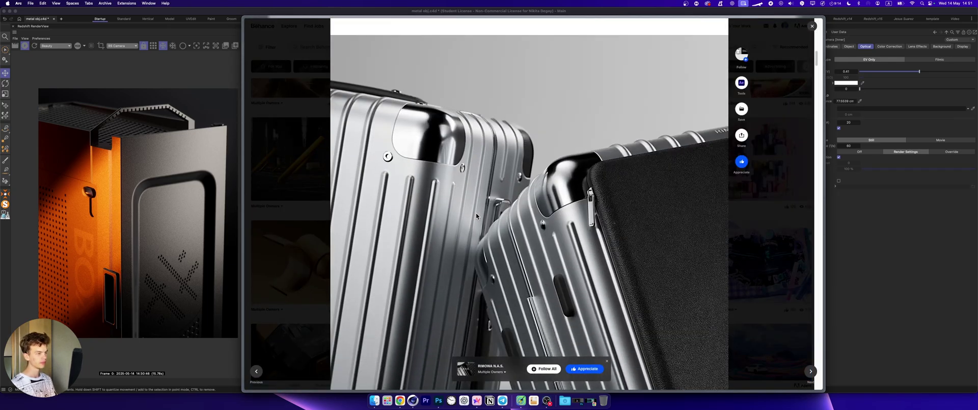
{"action": "scroll", "coordinate": [476, 215], "scroll_direction": "up", "scroll_amount": 10}
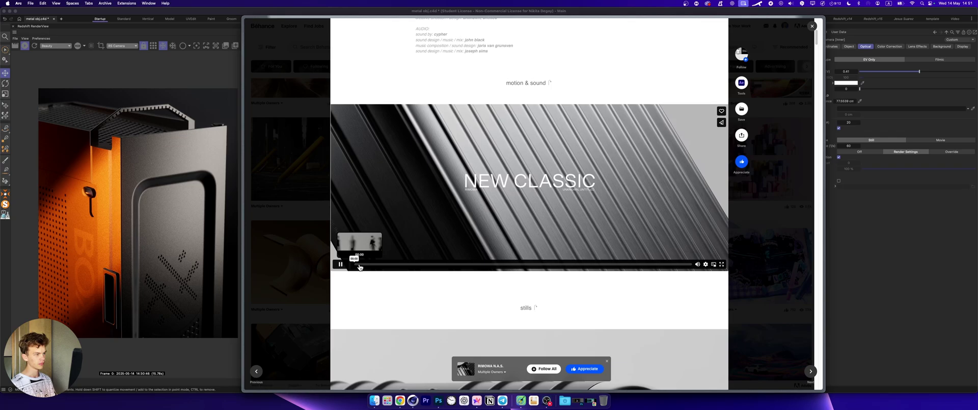
{"action": "left_click_drag", "start_coordinate": [367, 265], "coordinate": [445, 267]}
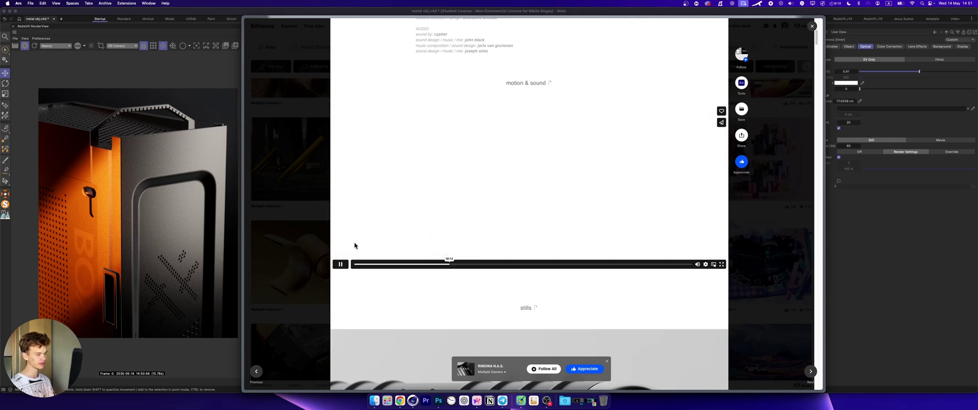
{"action": "scroll", "coordinate": [347, 312], "scroll_direction": "down", "scroll_amount": 10}
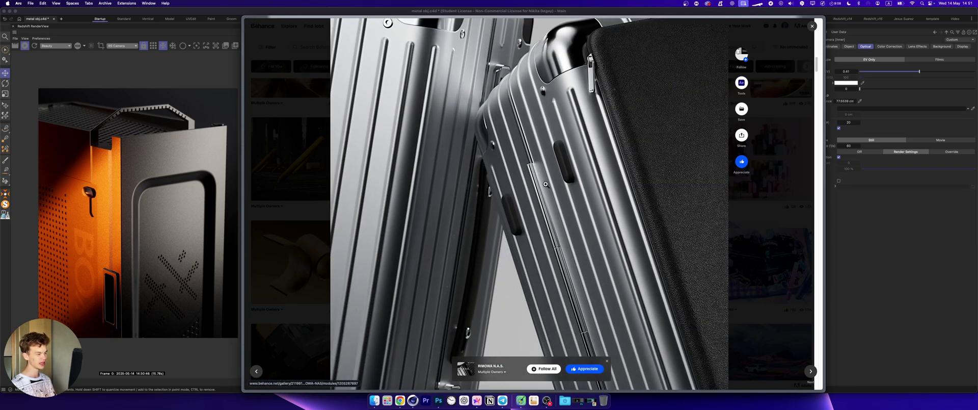
{"action": "scroll", "coordinate": [599, 146], "scroll_direction": "down", "scroll_amount": 5}
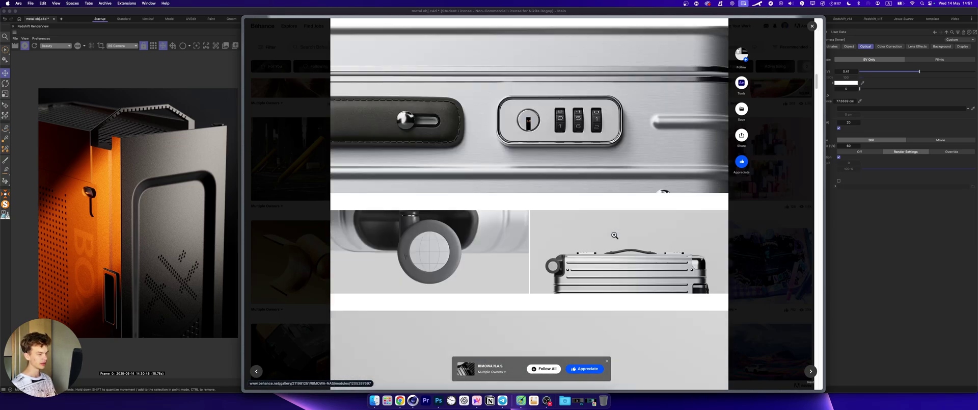
{"action": "left_click", "coordinate": [763, 194]}
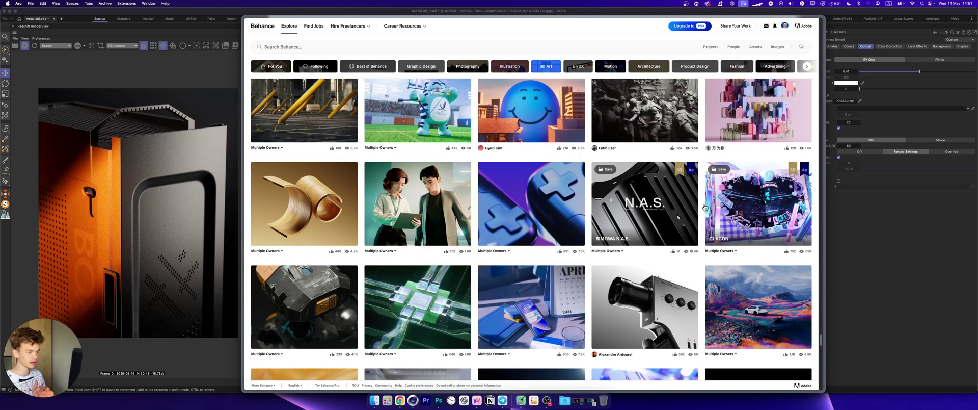
Bring the Cinema 4D box scene to the front and orbit around the box.
{"action": "left_click", "coordinate": [232, 12]}
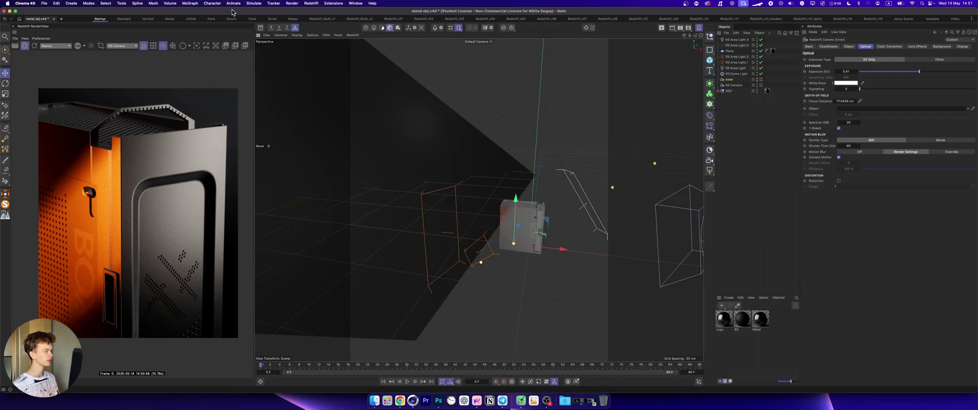
{"action": "scroll", "coordinate": [536, 222], "scroll_direction": "up", "scroll_amount": 5}
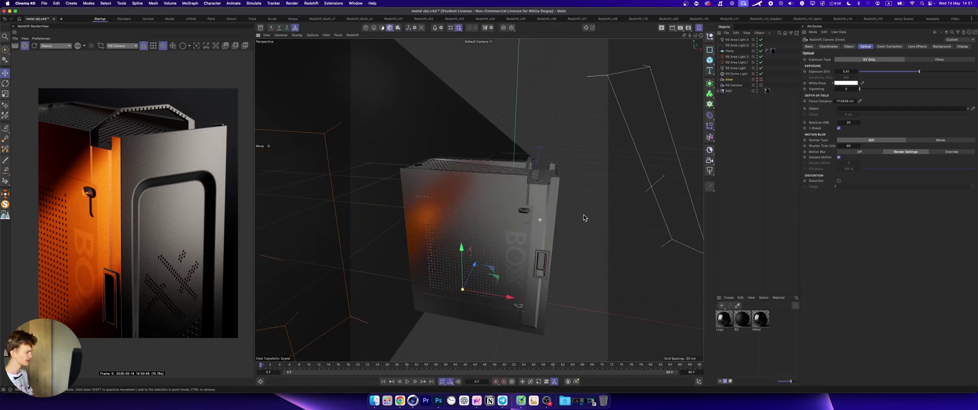
{"action": "left_click_drag", "start_coordinate": [581, 216], "coordinate": [663, 264], "text": "alt"}
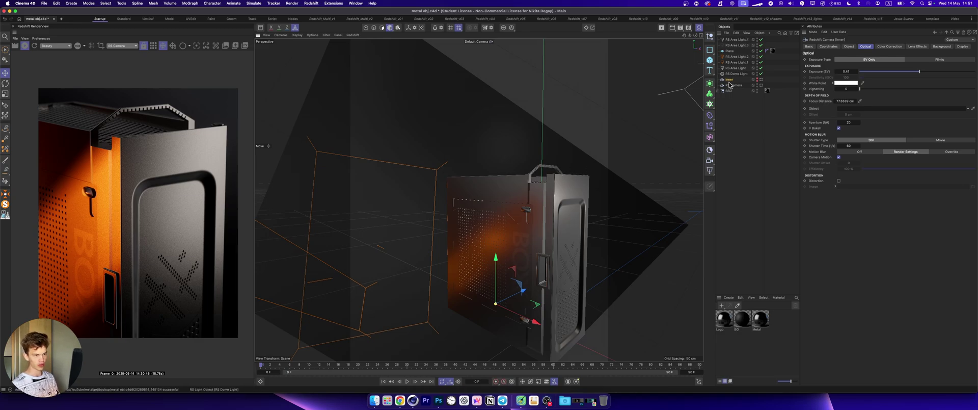
{"action": "left_click_drag", "start_coordinate": [555, 211], "coordinate": [579, 223], "text": "alt"}
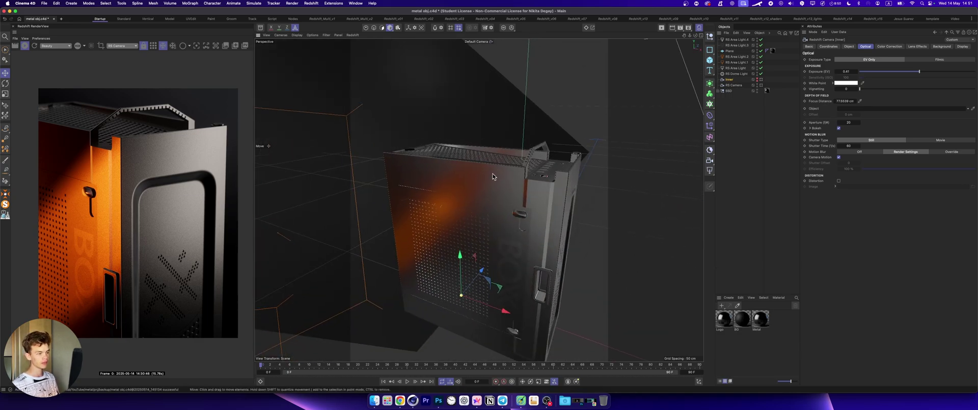
{"action": "double_click", "coordinate": [772, 340]}
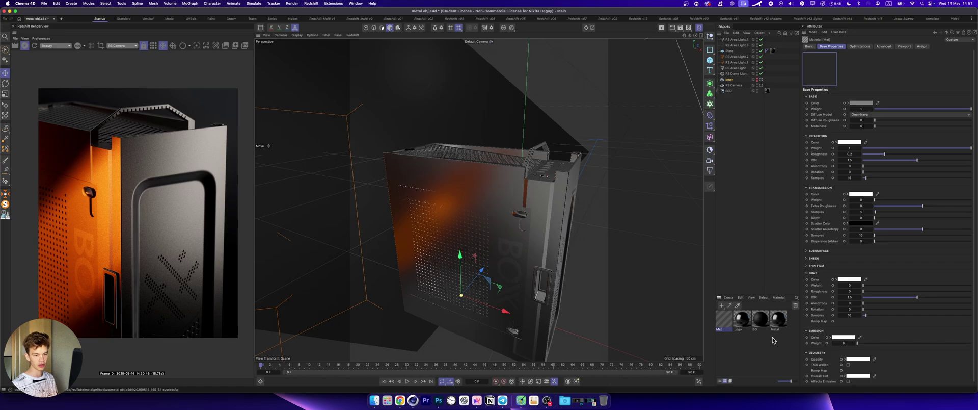
{"action": "double_click", "coordinate": [724, 318]}
{"action": "left_click_drag", "start_coordinate": [672, 62], "coordinate": [497, 34]}
{"action": "left_click", "coordinate": [555, 181]}
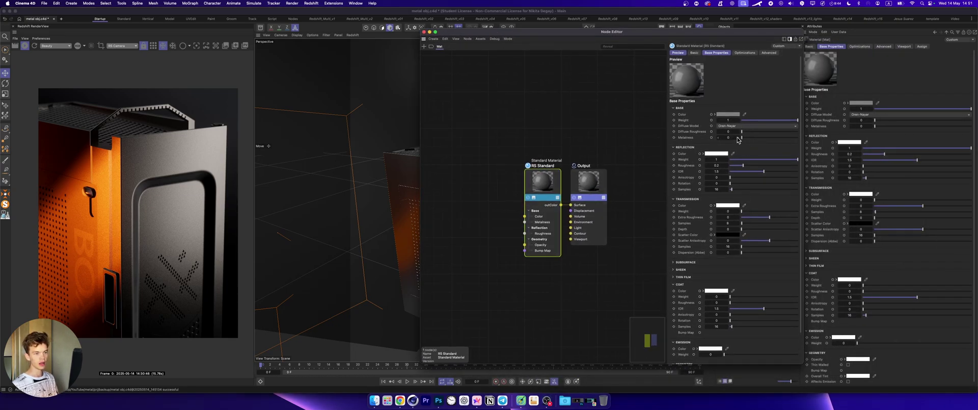
{"action": "left_click_drag", "start_coordinate": [741, 137], "coordinate": [798, 137]}
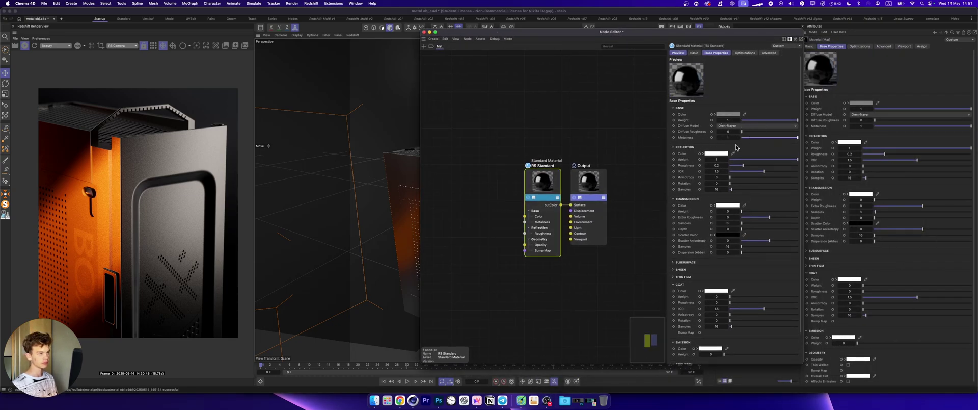
{"action": "left_click", "coordinate": [424, 31]}
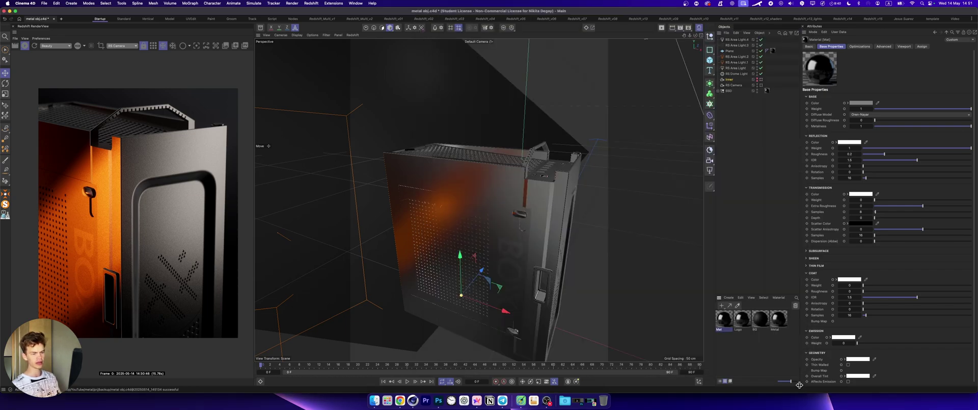
{"action": "key", "text": "Delete"}
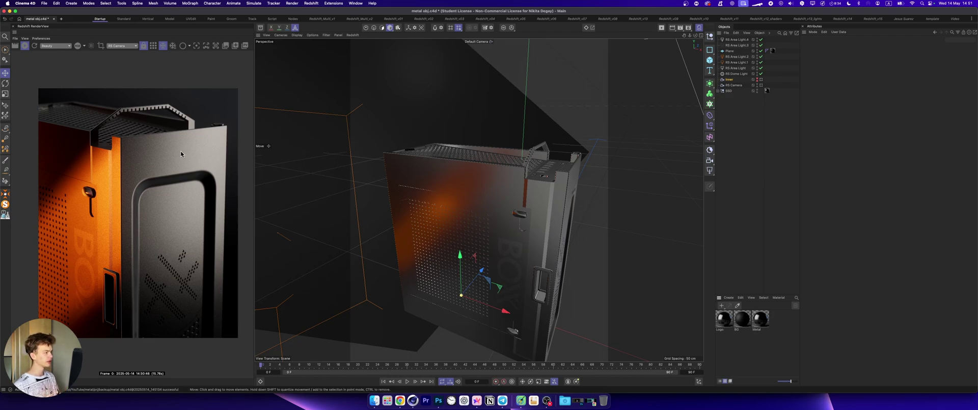
Connect a Cell-type Maxon Noise through a Bump Map into the Metal material's RS Standard bump input.
{"action": "double_click", "coordinate": [761, 319]}
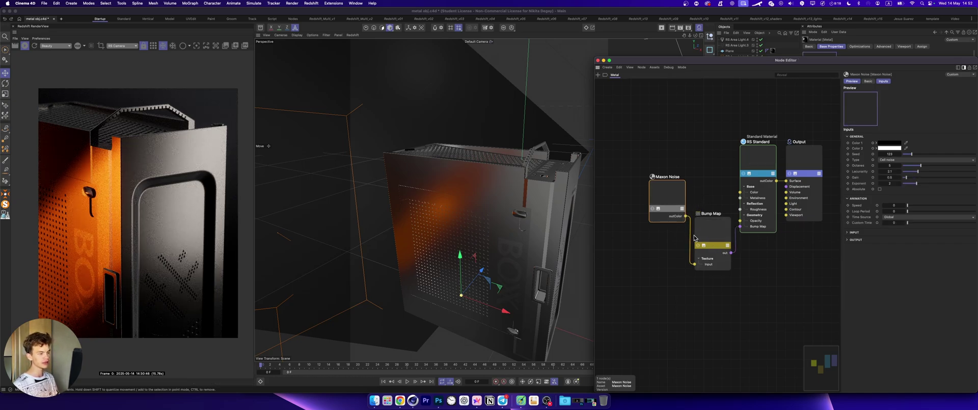
{"action": "left_click", "coordinate": [543, 265]}
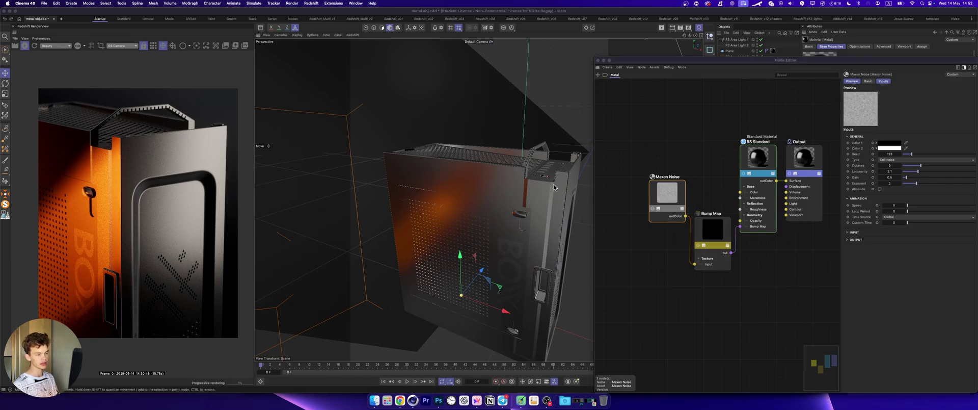
{"action": "key", "text": "super+Tab"}
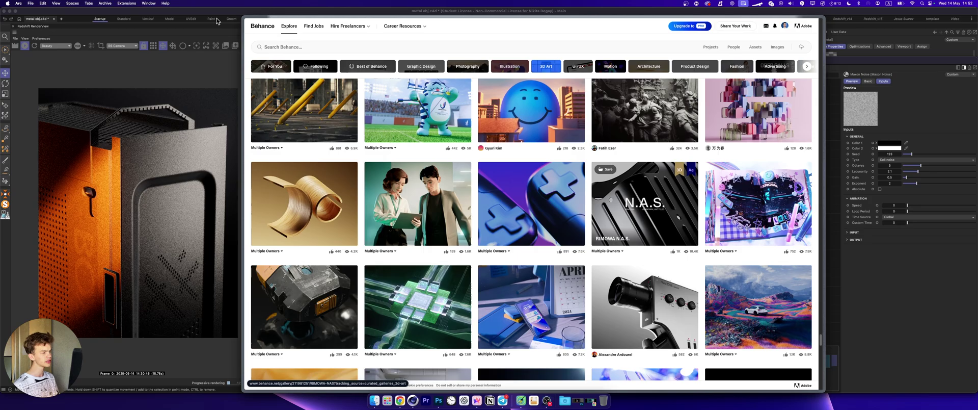
Browse the A_79 robot animation project, close it, and minimize Arc to reveal Cinema 4D.
{"action": "left_click", "coordinate": [313, 314]}
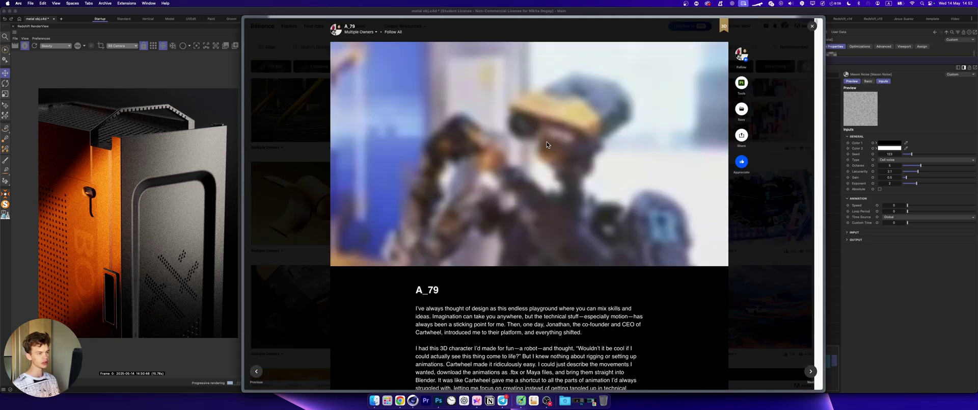
{"action": "scroll", "coordinate": [566, 114], "scroll_direction": "down", "scroll_amount": 15}
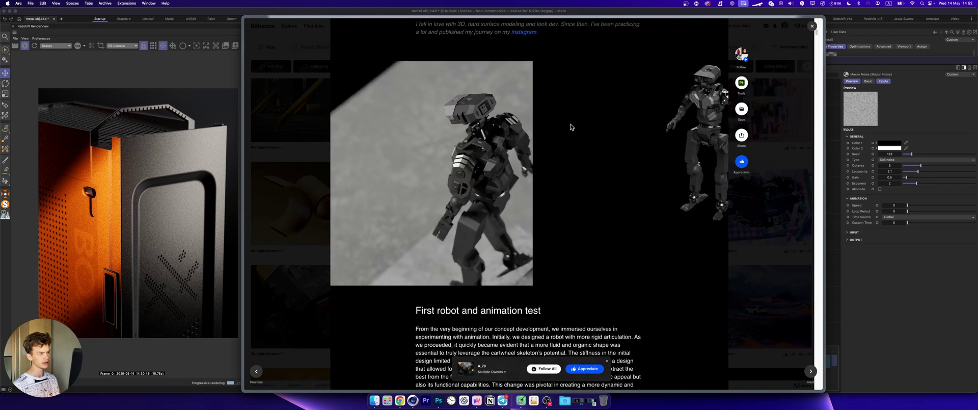
{"action": "scroll", "coordinate": [509, 144], "scroll_direction": "down", "scroll_amount": 15}
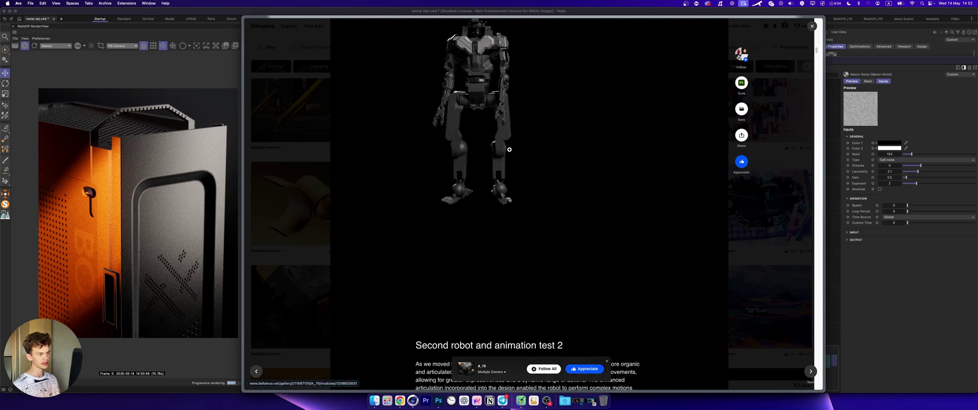
{"action": "scroll", "coordinate": [528, 189], "scroll_direction": "down", "scroll_amount": 15}
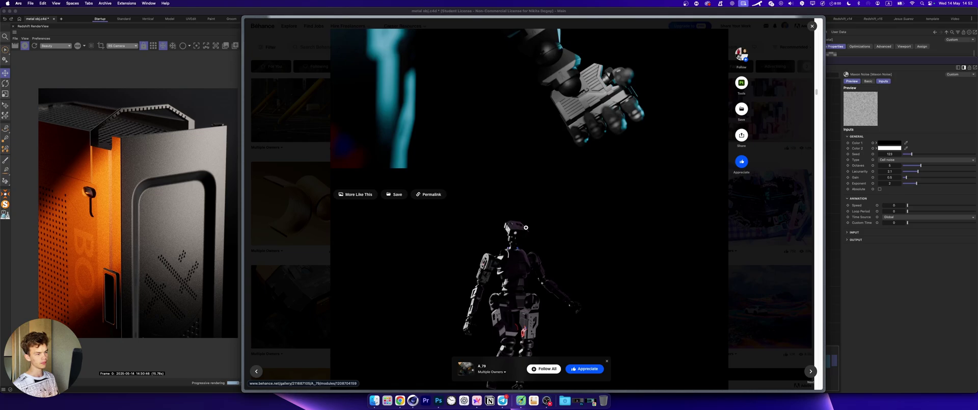
{"action": "scroll", "coordinate": [541, 196], "scroll_direction": "up", "scroll_amount": 5}
{"action": "scroll", "coordinate": [562, 191], "scroll_direction": "down", "scroll_amount": 15}
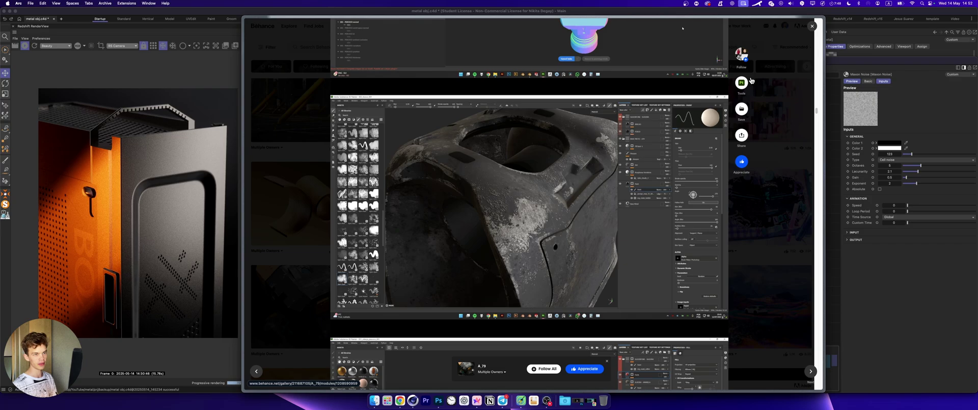
{"action": "left_click", "coordinate": [812, 28]}
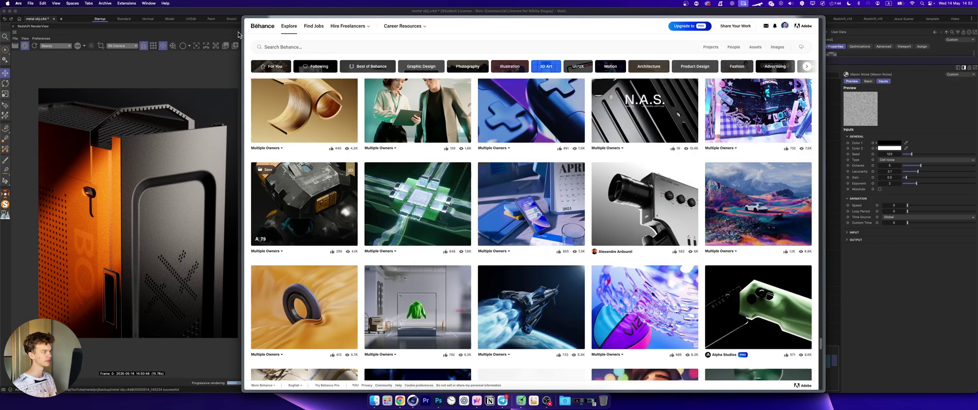
{"action": "left_click", "coordinate": [255, 23]}
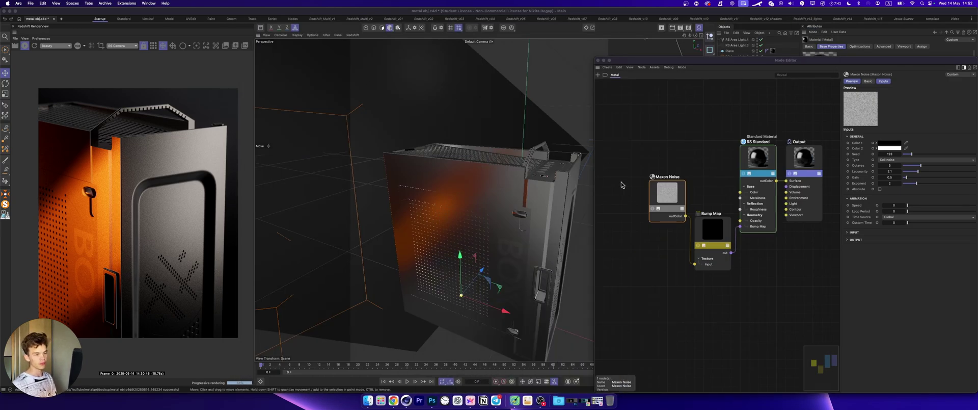
Close the Metal node editor and orbit and zoom the viewport until the case stands upright.
{"action": "left_click", "coordinate": [598, 61]}
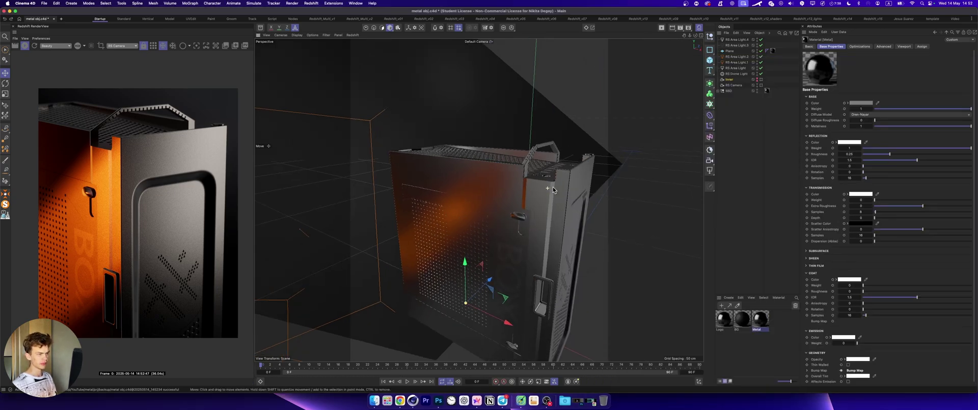
{"action": "left_click_drag", "start_coordinate": [549, 183], "coordinate": [512, 230], "text": "alt"}
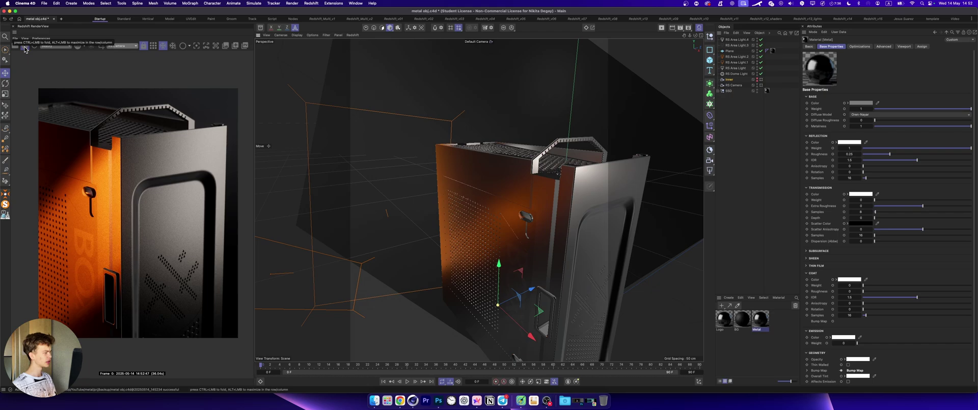
{"action": "left_click_drag", "start_coordinate": [579, 197], "coordinate": [541, 220], "text": "alt"}
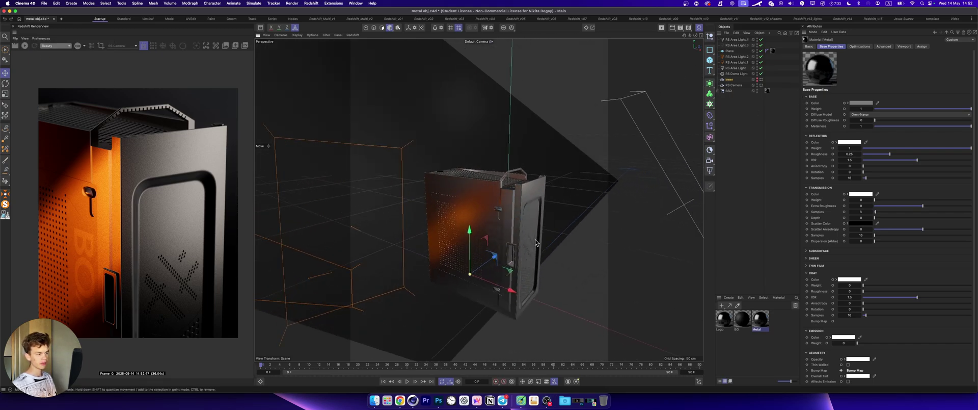
{"action": "scroll", "coordinate": [534, 215], "scroll_direction": "up", "scroll_amount": 3}
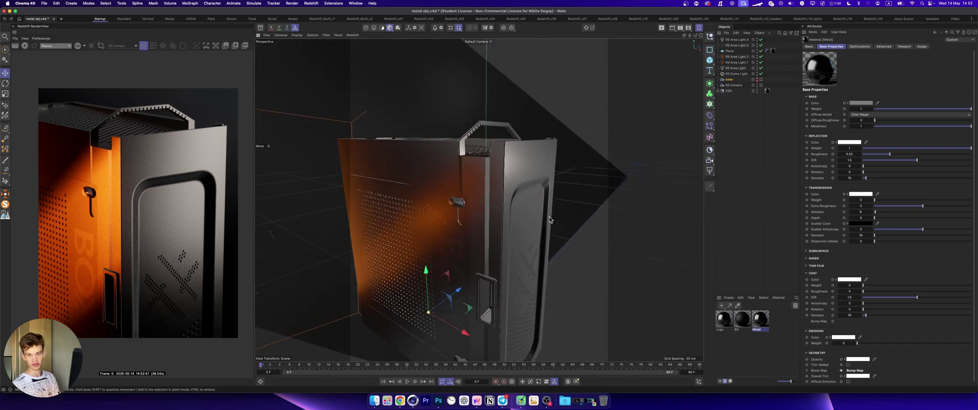
{"action": "scroll", "coordinate": [502, 196], "scroll_direction": "down", "scroll_amount": 3}
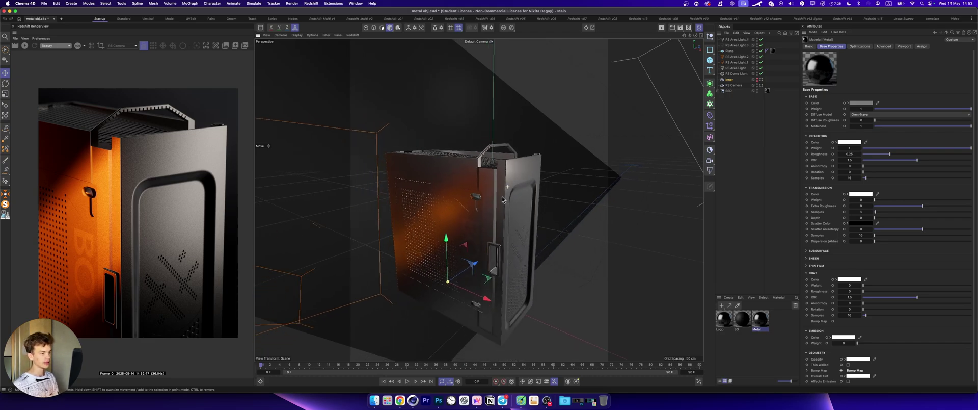
{"action": "left_click_drag", "start_coordinate": [502, 197], "coordinate": [472, 204], "text": "alt"}
{"action": "scroll", "coordinate": [559, 117], "scroll_direction": "up", "scroll_amount": 5}
{"action": "scroll", "coordinate": [559, 120], "scroll_direction": "down", "scroll_amount": 5}
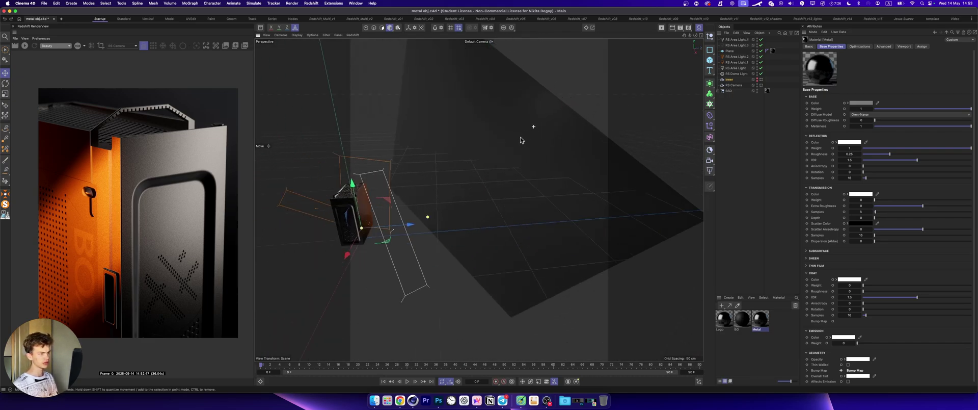
{"action": "left_click_drag", "start_coordinate": [560, 120], "coordinate": [544, 153], "text": "alt"}
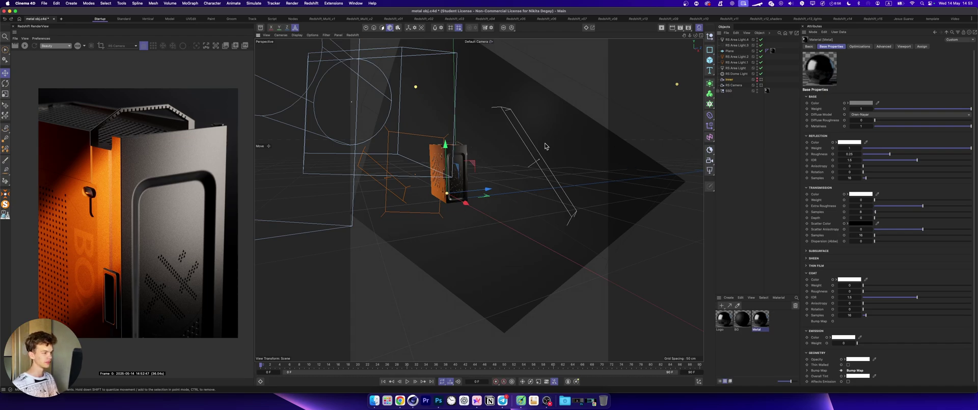
{"action": "left_click_drag", "start_coordinate": [470, 136], "coordinate": [507, 196], "text": "alt"}
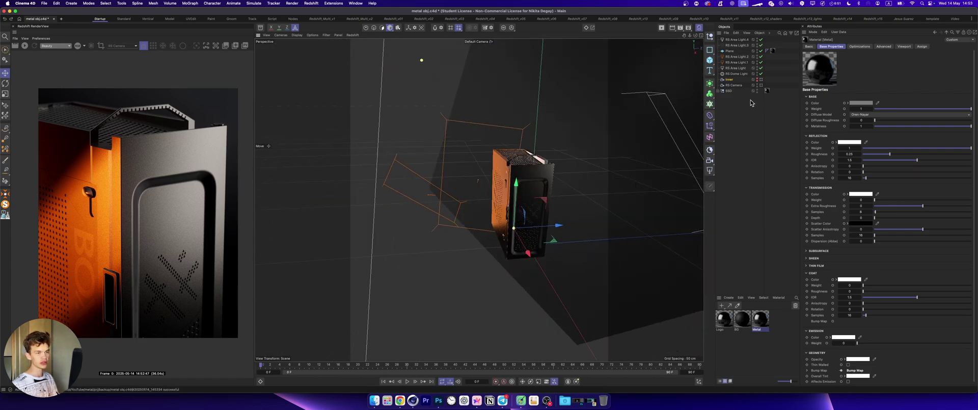
Select the three RS Area Lights and disable them in the Object Manager.
{"action": "left_click", "coordinate": [737, 56]}
{"action": "left_click", "coordinate": [734, 73]}
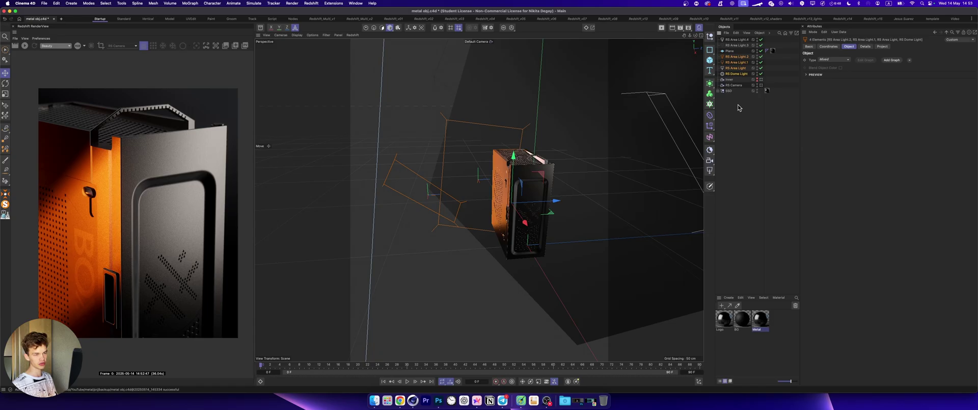
{"action": "left_click", "coordinate": [733, 68]}
{"action": "left_click", "coordinate": [741, 57], "text": "shift"}
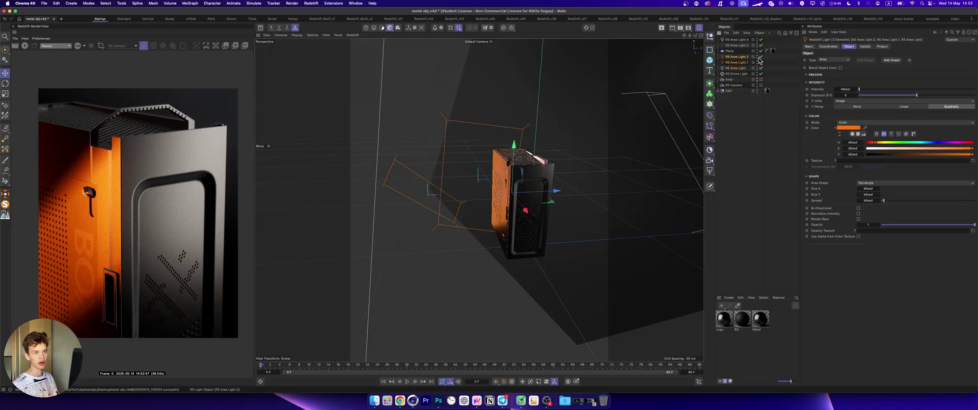
{"action": "left_click_drag", "start_coordinate": [760, 58], "coordinate": [760, 74]}
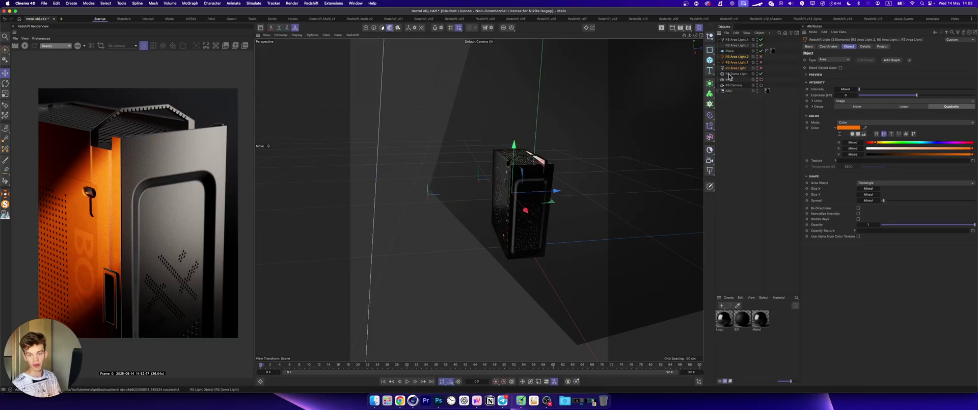
{"action": "left_click", "coordinate": [733, 73]}
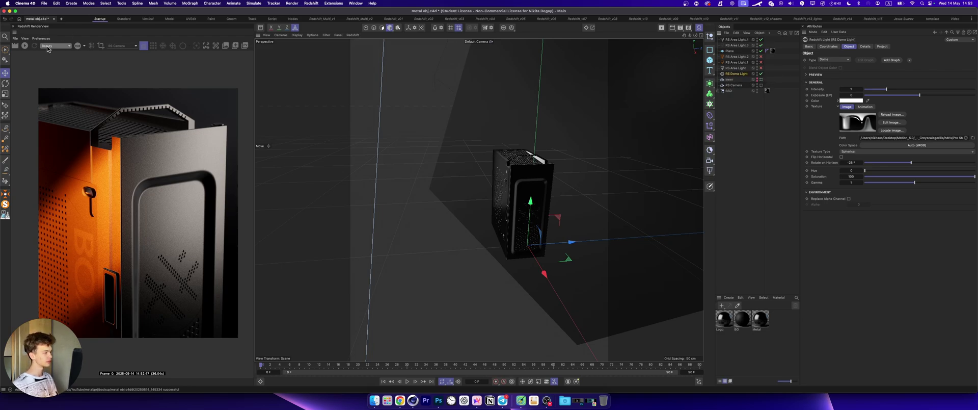
Start the Redshift RenderView and render through the RS Camera.
{"action": "left_click", "coordinate": [25, 45]}
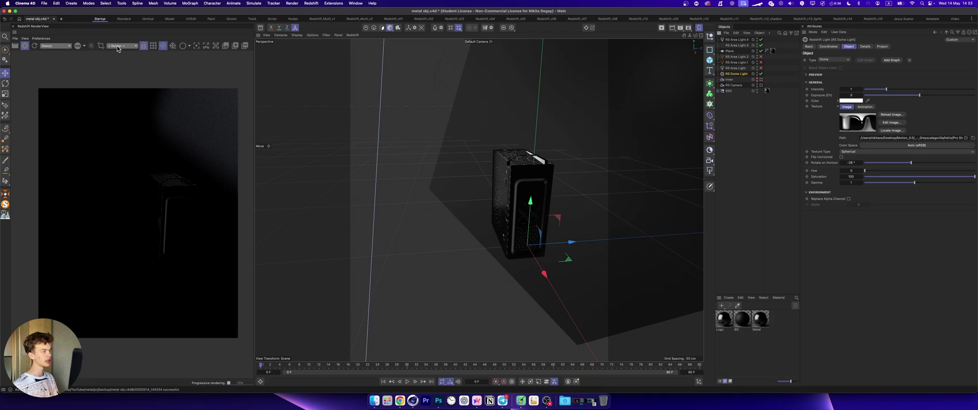
{"action": "left_click", "coordinate": [117, 46]}
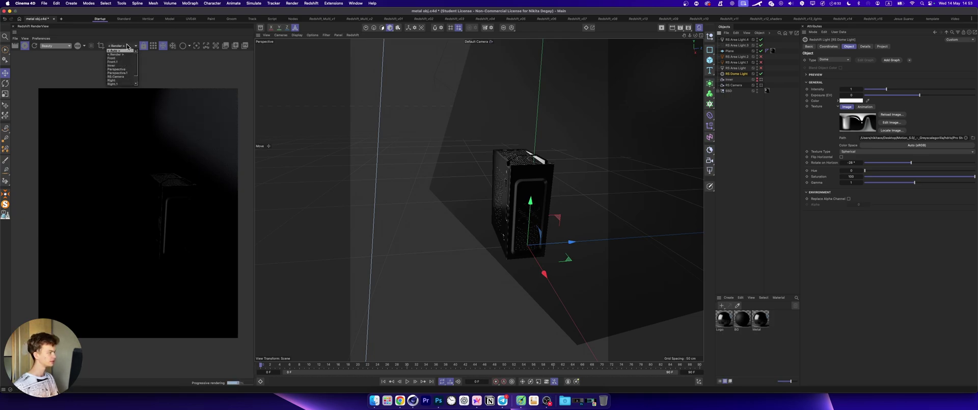
{"action": "scroll", "coordinate": [123, 66], "scroll_direction": "down", "scroll_amount": 2}
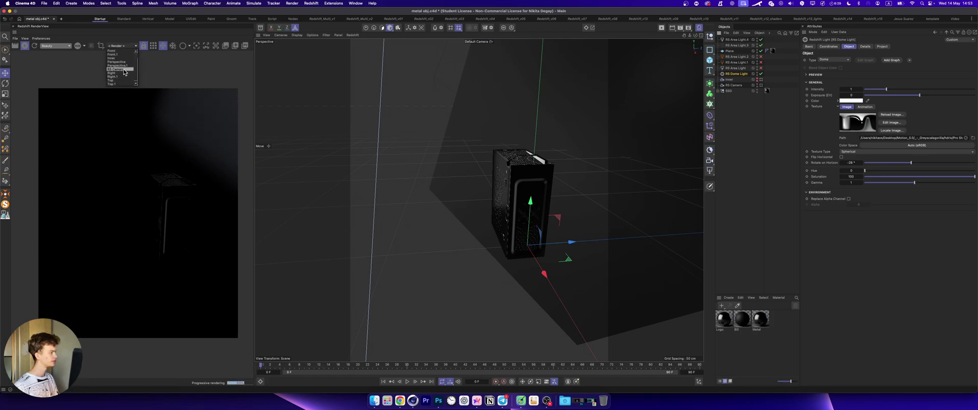
{"action": "left_click", "coordinate": [123, 70]}
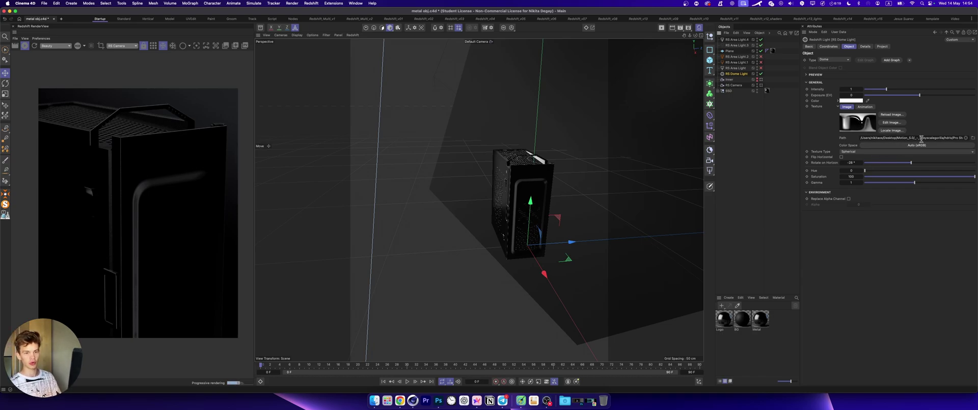
Re-enable RS Area Light and RS Area Light.2 so the orange light washes the box's side.
{"action": "left_click", "coordinate": [761, 69]}
{"action": "left_click", "coordinate": [736, 68]}
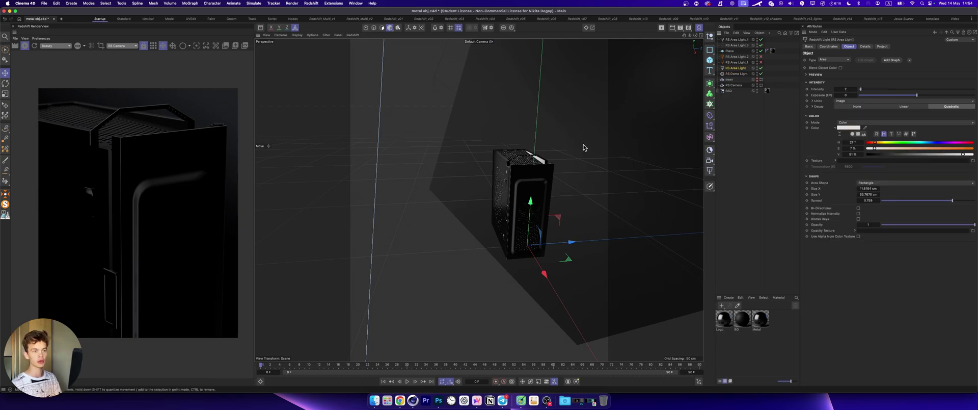
{"action": "left_click_drag", "start_coordinate": [648, 108], "coordinate": [472, 198], "text": "alt"}
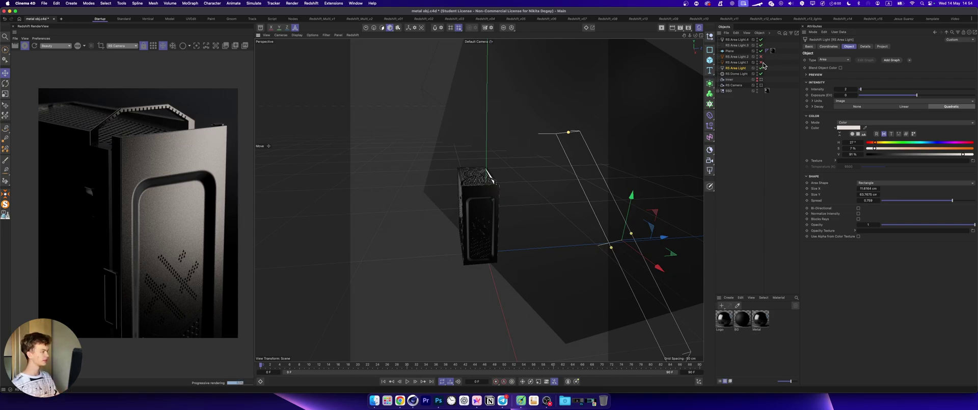
{"action": "left_click", "coordinate": [738, 62]}
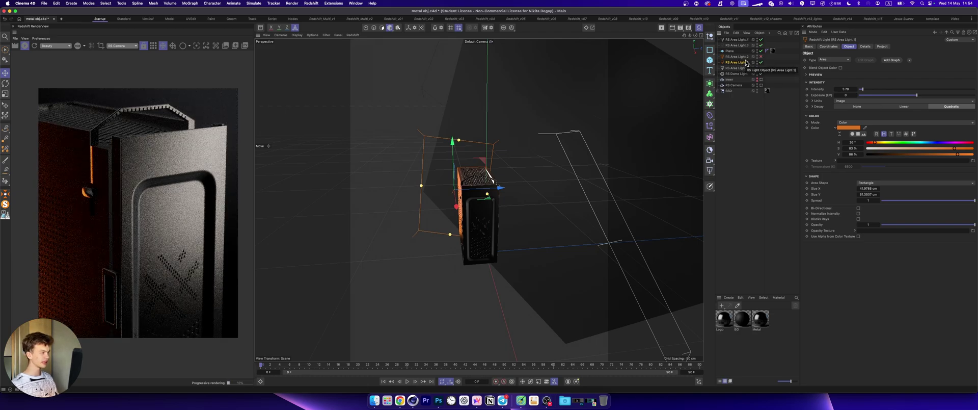
{"action": "left_click", "coordinate": [769, 57]}
{"action": "left_click", "coordinate": [761, 56]}
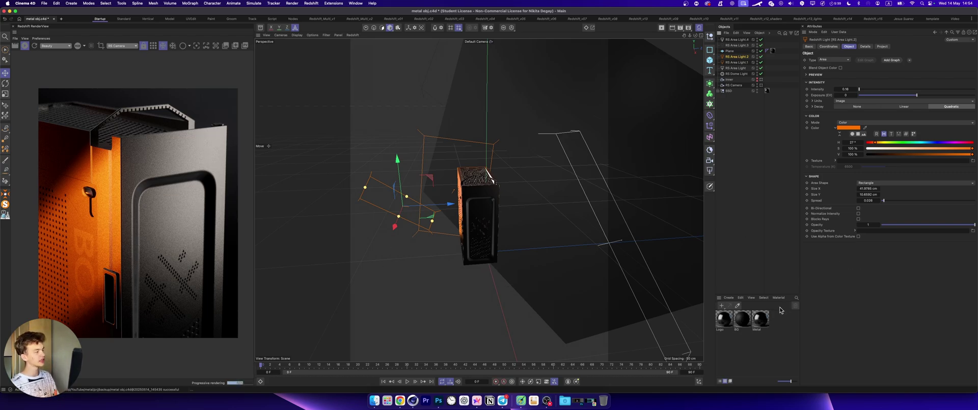
Reopen the Metal material's node graph over the viewport and zoom in on the Maxon Noise node.
{"action": "double_click", "coordinate": [764, 318]}
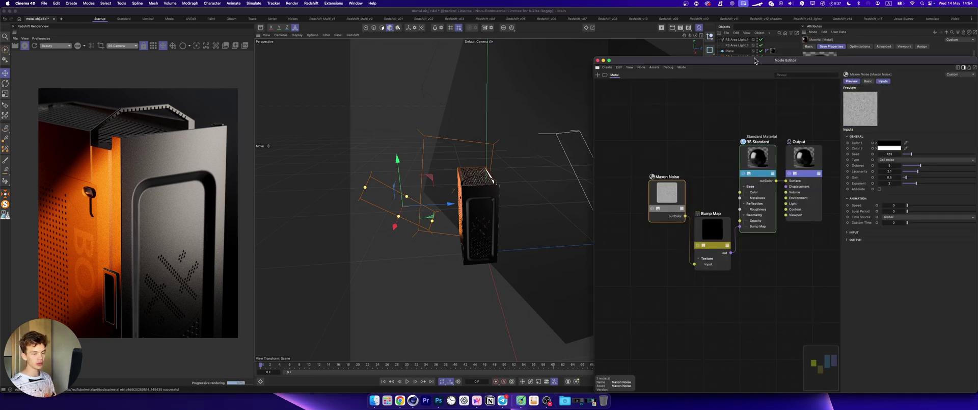
{"action": "left_click_drag", "start_coordinate": [755, 57], "coordinate": [507, 24]}
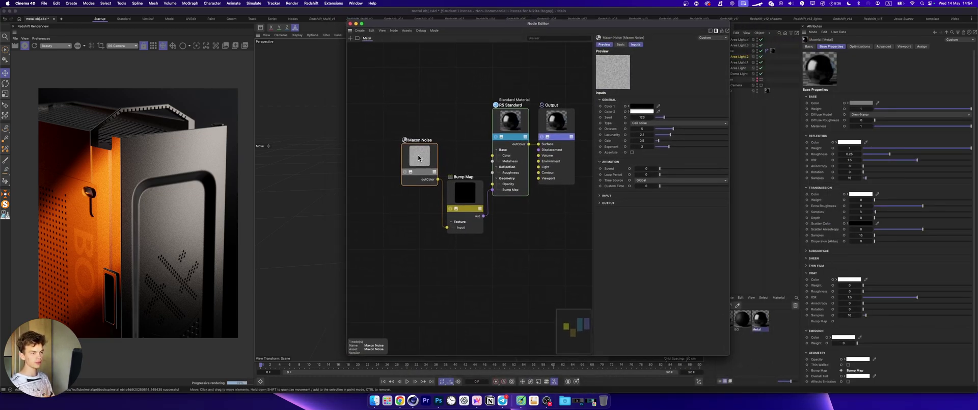
{"action": "scroll", "coordinate": [423, 158], "scroll_direction": "up", "scroll_amount": 1}
{"action": "scroll", "coordinate": [433, 158], "scroll_direction": "up", "scroll_amount": 1}
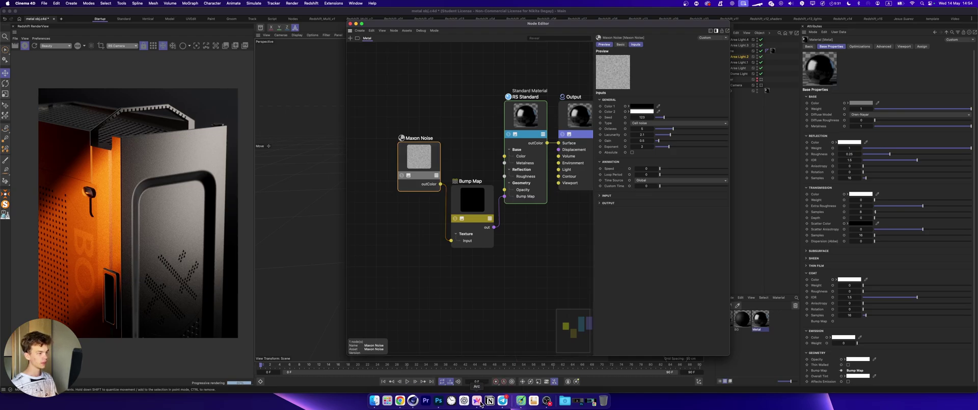
In Arc, open the RIMOWA N.A.S. Behance project and view its ribbed aluminium suitcase still at 100%.
{"action": "key", "text": "super+Tab"}
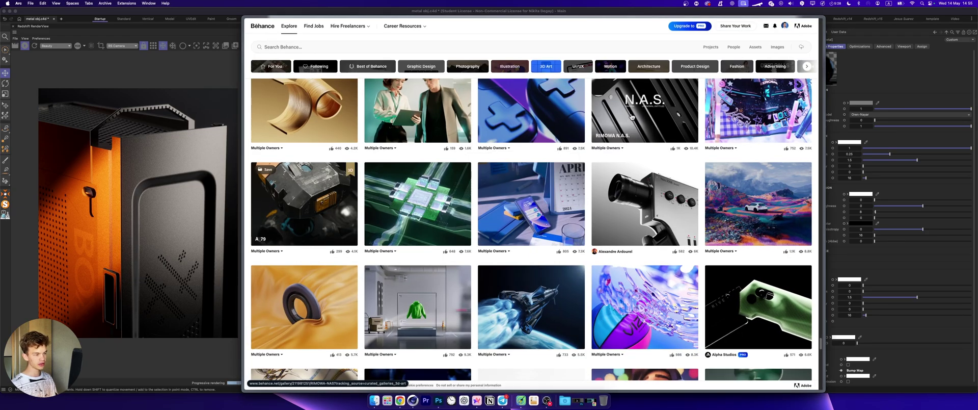
{"action": "left_click", "coordinate": [621, 148]}
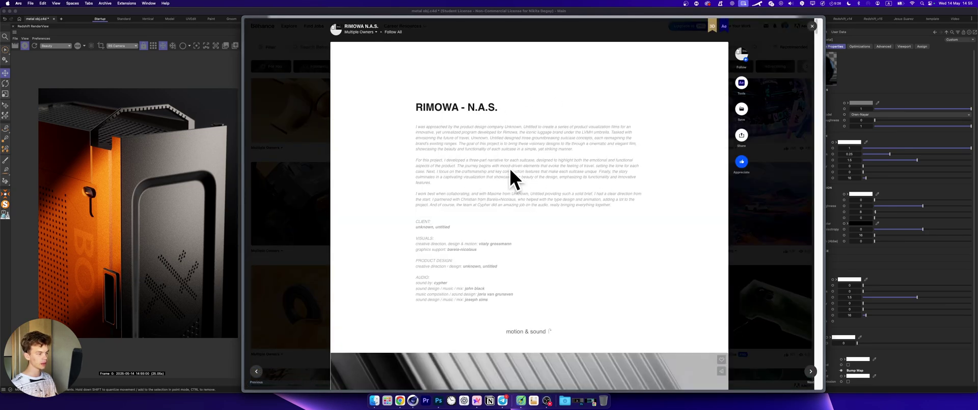
{"action": "scroll", "coordinate": [503, 153], "scroll_direction": "down", "scroll_amount": 5}
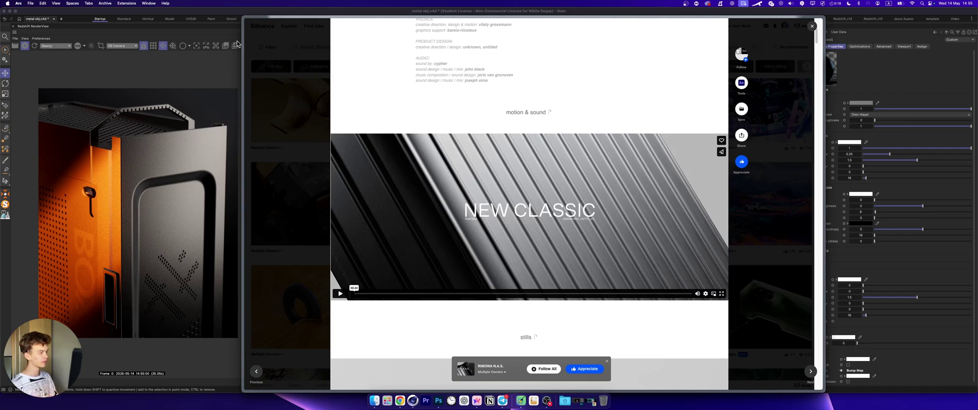
{"action": "scroll", "coordinate": [521, 249], "scroll_direction": "down", "scroll_amount": 10}
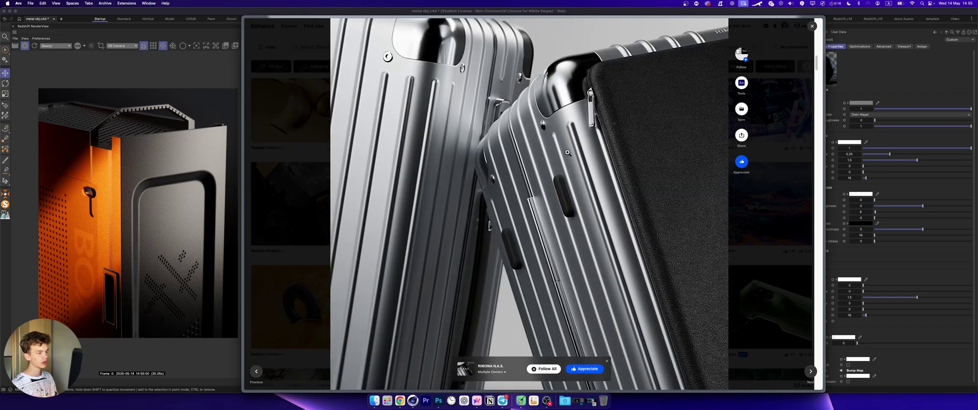
{"action": "left_click", "coordinate": [580, 154]}
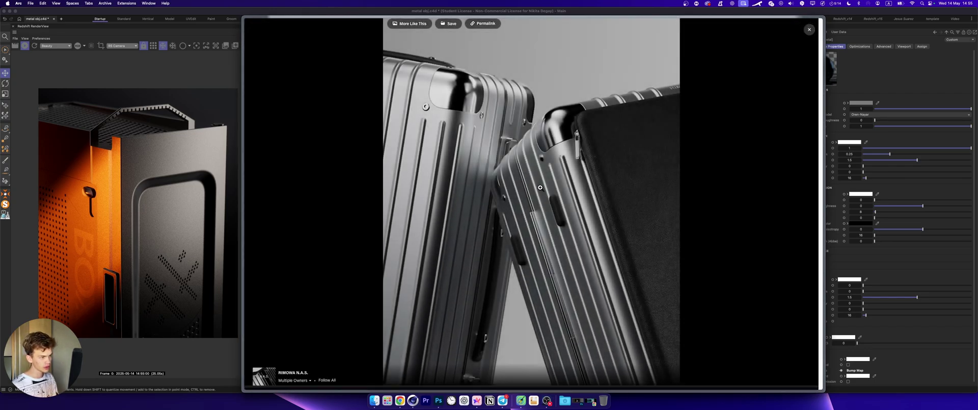
{"action": "left_click", "coordinate": [587, 205]}
{"action": "scroll", "coordinate": [609, 237], "scroll_direction": "down", "scroll_amount": 5}
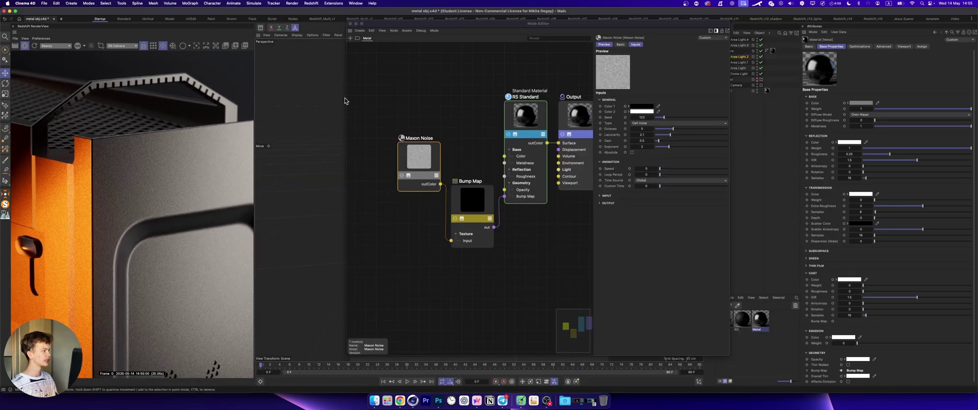
Zoom the Redshift RenderView onto the box corner to see the fine grainy bump texture.
{"action": "scroll", "coordinate": [153, 153], "scroll_direction": "up", "scroll_amount": 3}
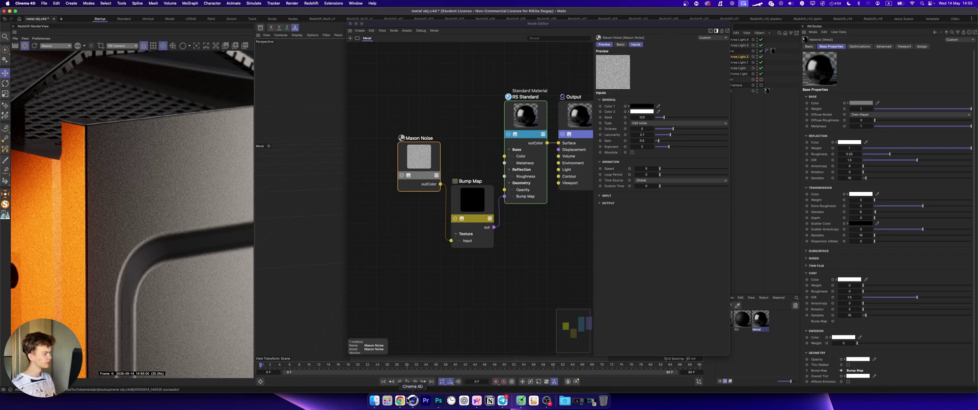
Close the enlarged RIMOWA suitcase image and project to return to the Behance Explore gallery.
{"action": "left_click", "coordinate": [476, 401]}
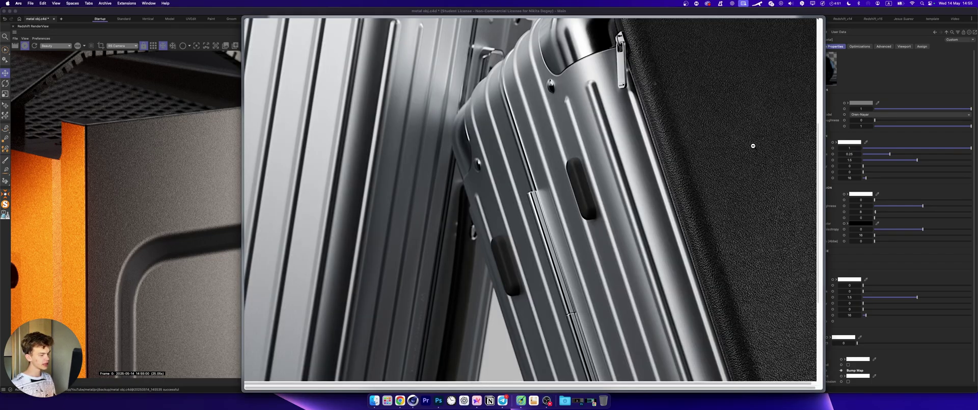
{"action": "left_click", "coordinate": [797, 78]}
{"action": "left_click", "coordinate": [809, 27]}
{"action": "left_click", "coordinate": [810, 30]}
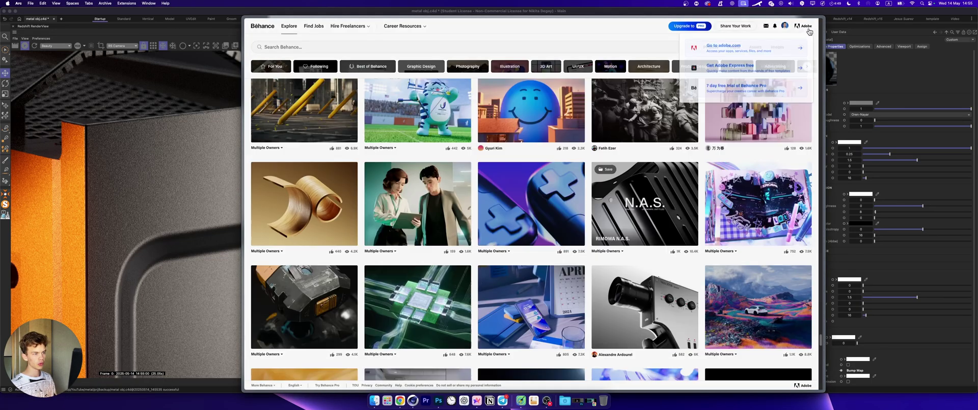
Browse the 3D Art feed and open the Y2B 2024 — Yandex Conference Intro perforated metal image at full width.
{"action": "scroll", "coordinate": [667, 232], "scroll_direction": "down", "scroll_amount": 5}
{"action": "scroll", "coordinate": [667, 232], "scroll_direction": "up", "scroll_amount": 3}
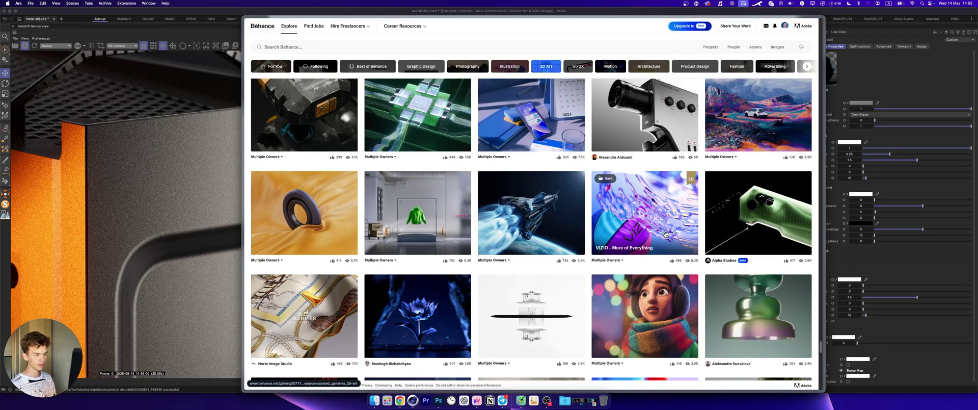
{"action": "scroll", "coordinate": [664, 234], "scroll_direction": "down", "scroll_amount": 5}
{"action": "scroll", "coordinate": [664, 239], "scroll_direction": "down", "scroll_amount": 5}
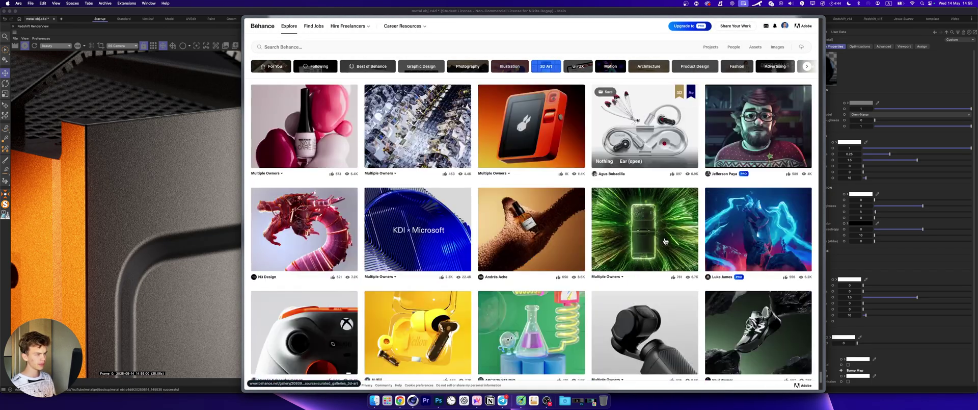
{"action": "scroll", "coordinate": [665, 241], "scroll_direction": "down", "scroll_amount": 5}
{"action": "scroll", "coordinate": [670, 255], "scroll_direction": "down", "scroll_amount": 5}
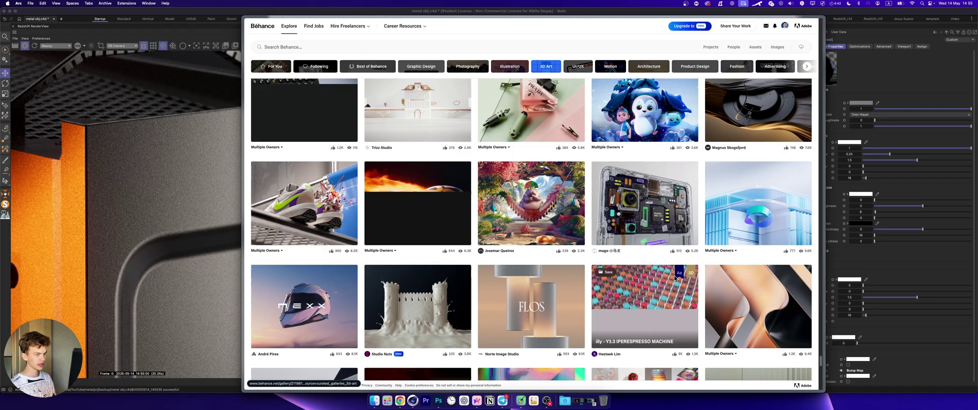
{"action": "scroll", "coordinate": [675, 278], "scroll_direction": "down", "scroll_amount": 5}
{"action": "scroll", "coordinate": [675, 277], "scroll_direction": "up", "scroll_amount": 3}
{"action": "scroll", "coordinate": [675, 278], "scroll_direction": "down", "scroll_amount": 5}
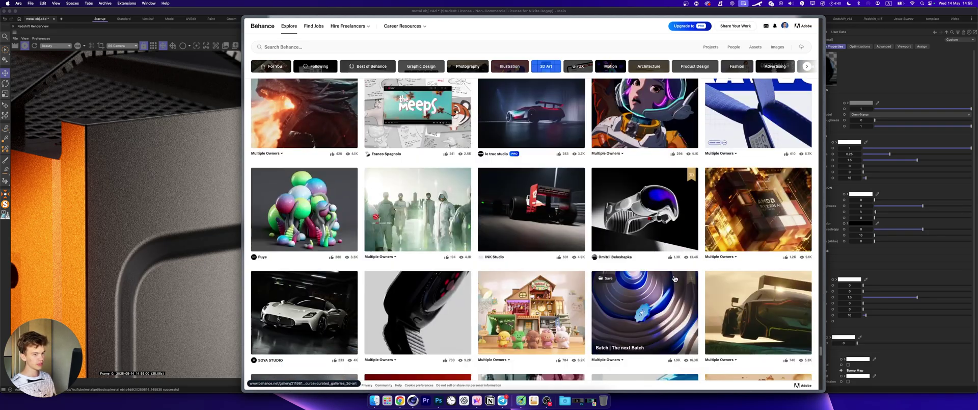
{"action": "scroll", "coordinate": [674, 278], "scroll_direction": "down", "scroll_amount": 5}
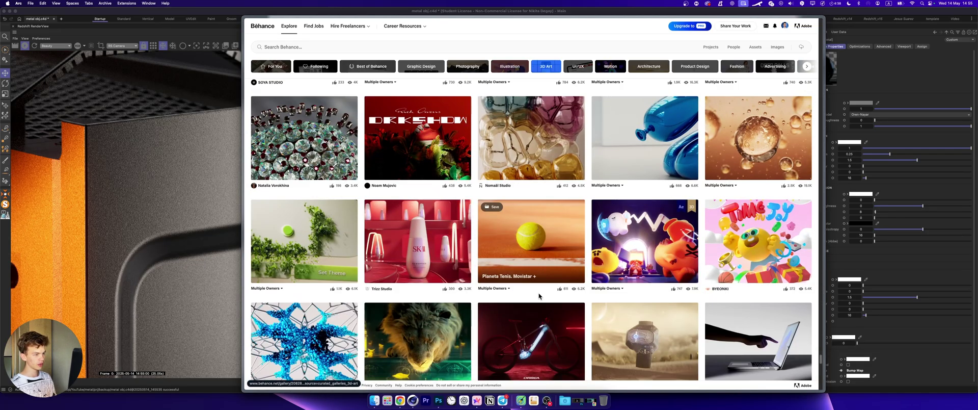
{"action": "scroll", "coordinate": [539, 295], "scroll_direction": "down", "scroll_amount": 15}
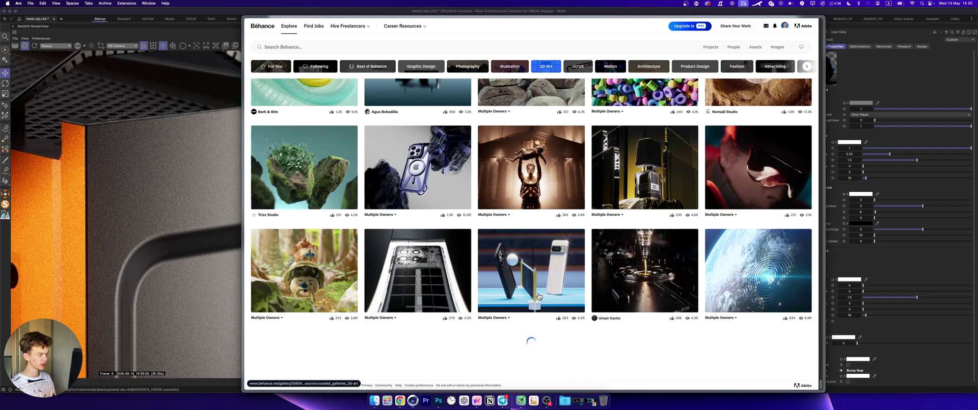
{"action": "scroll", "coordinate": [538, 295], "scroll_direction": "down", "scroll_amount": 2}
{"action": "scroll", "coordinate": [539, 295], "scroll_direction": "down", "scroll_amount": 6}
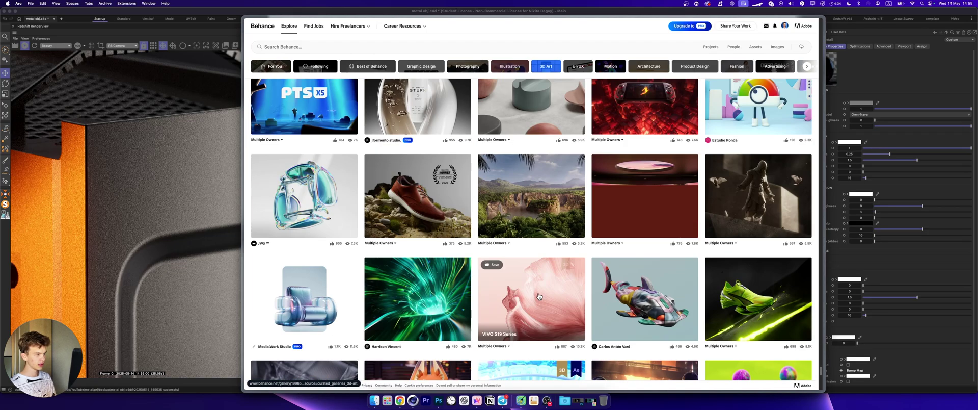
{"action": "scroll", "coordinate": [539, 295], "scroll_direction": "down", "scroll_amount": 10}
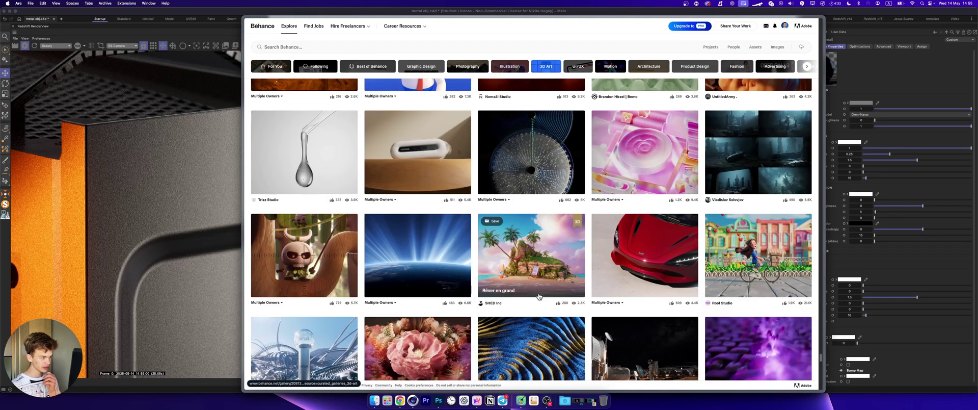
{"action": "scroll", "coordinate": [538, 295], "scroll_direction": "down", "scroll_amount": 8}
{"action": "scroll", "coordinate": [544, 273], "scroll_direction": "down", "scroll_amount": 8}
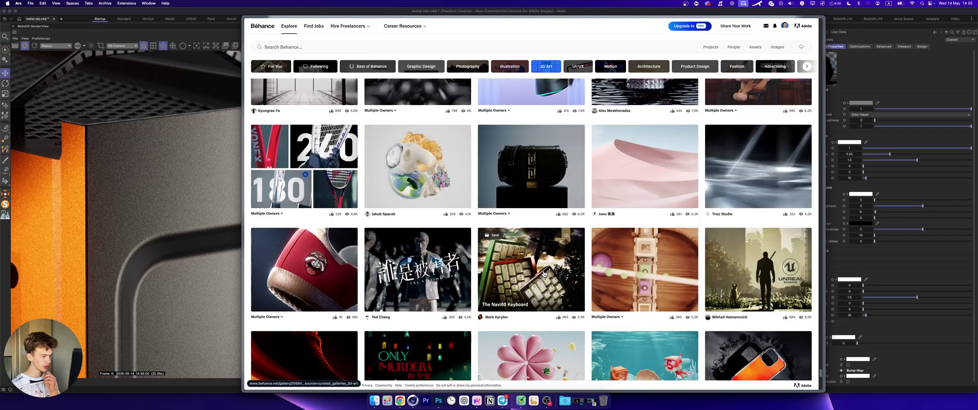
{"action": "scroll", "coordinate": [575, 234], "scroll_direction": "down", "scroll_amount": 5}
{"action": "left_click", "coordinate": [576, 223]}
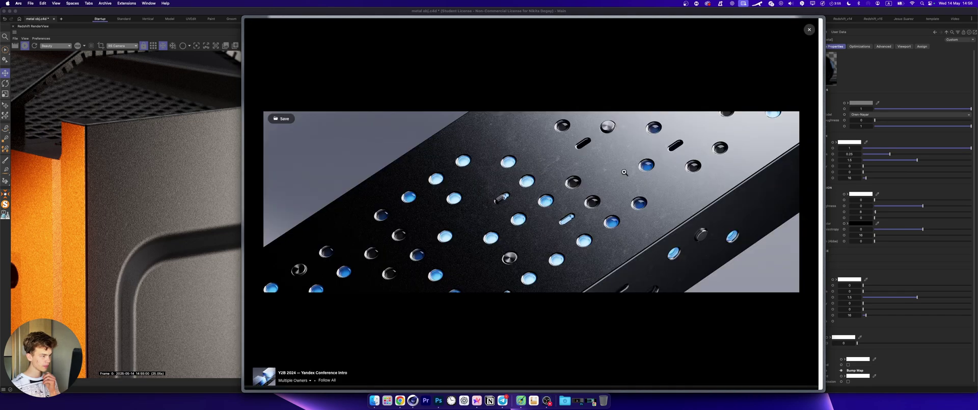
{"action": "left_click", "coordinate": [570, 186]}
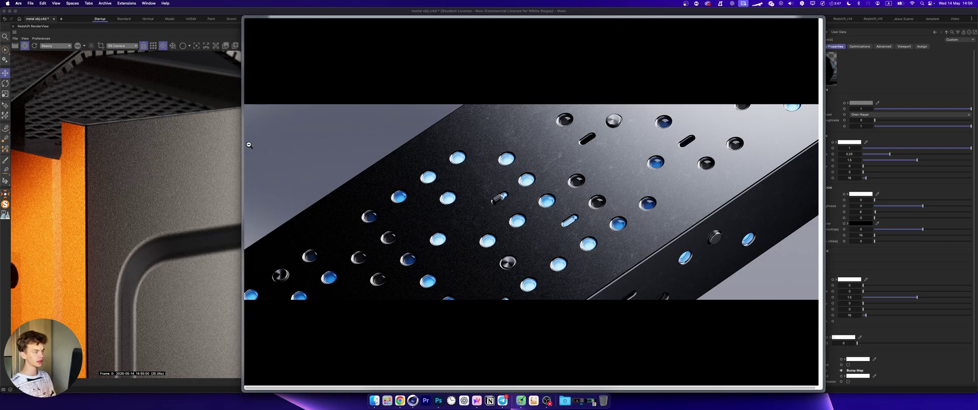
Back in Cinema 4D, shift the first Maxon Noise node and add a second Maxon Noise below it.
{"action": "left_click", "coordinate": [203, 11]}
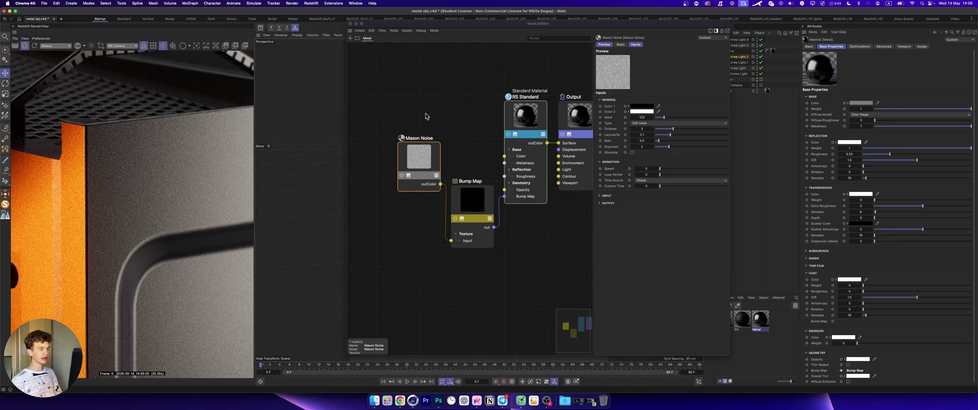
{"action": "left_click_drag", "start_coordinate": [428, 137], "coordinate": [417, 116]}
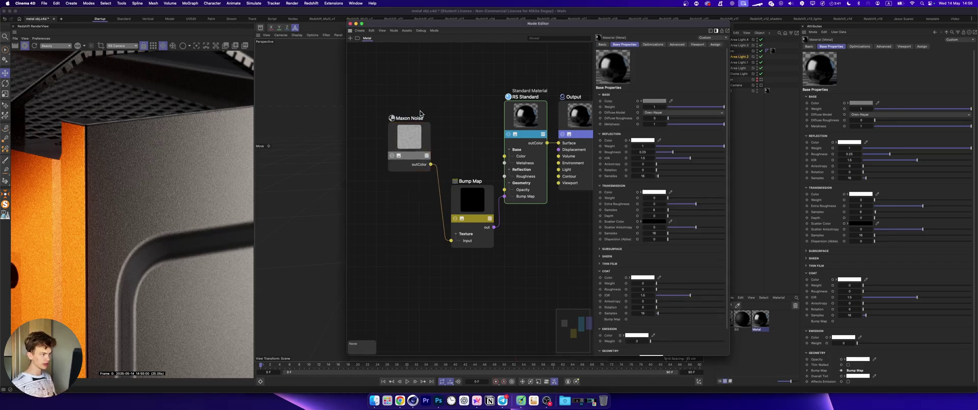
{"action": "left_click", "coordinate": [396, 223]}
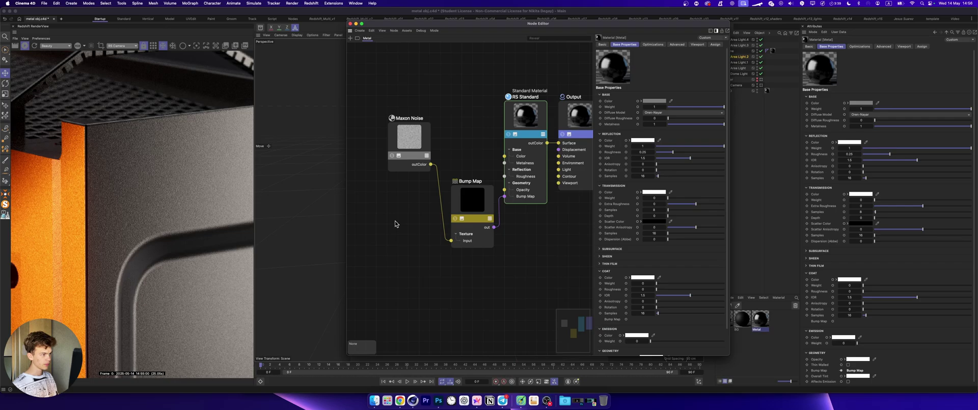
{"action": "key", "text": "shift+c"}
{"action": "type", "text": "nois"}
{"action": "left_click_drag", "start_coordinate": [415, 236], "coordinate": [390, 196]}
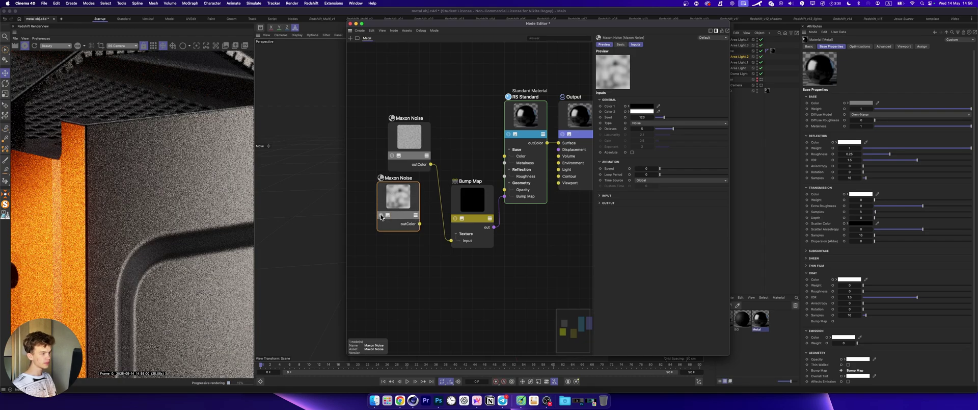
Solo the lower Maxon Noise and orbit the render camera to inspect the box wall.
{"action": "left_click", "coordinate": [381, 216]}
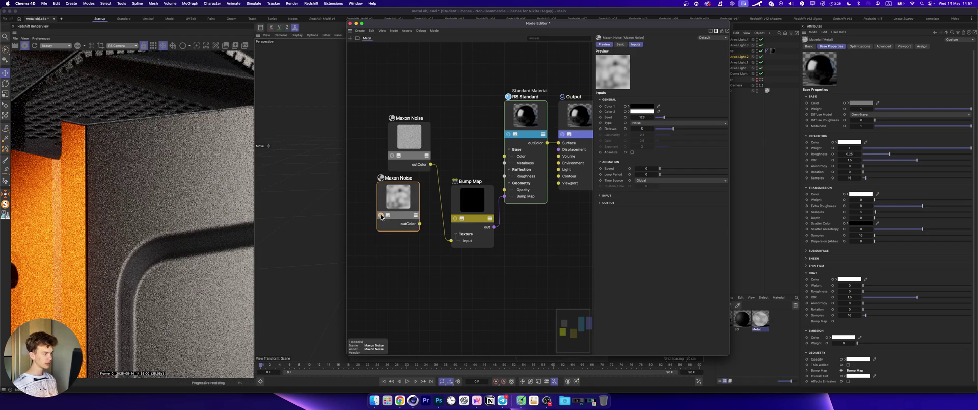
{"action": "left_click_drag", "start_coordinate": [185, 191], "coordinate": [131, 241], "text": "alt"}
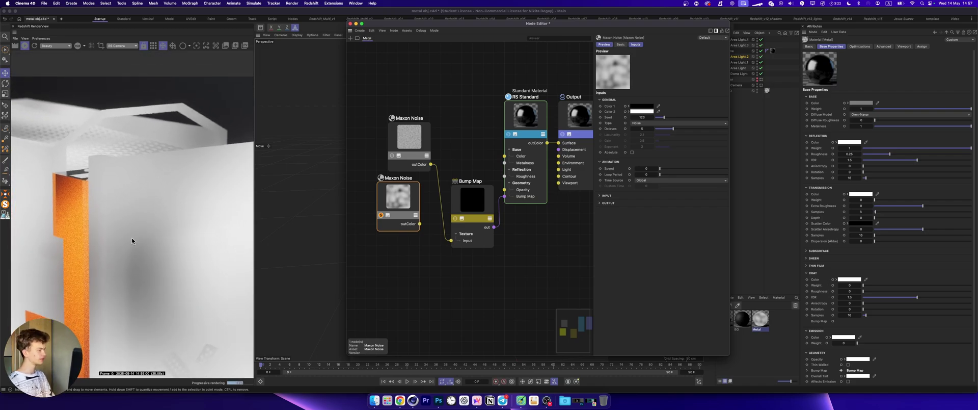
{"action": "left_click_drag", "start_coordinate": [139, 245], "coordinate": [194, 171], "text": "alt"}
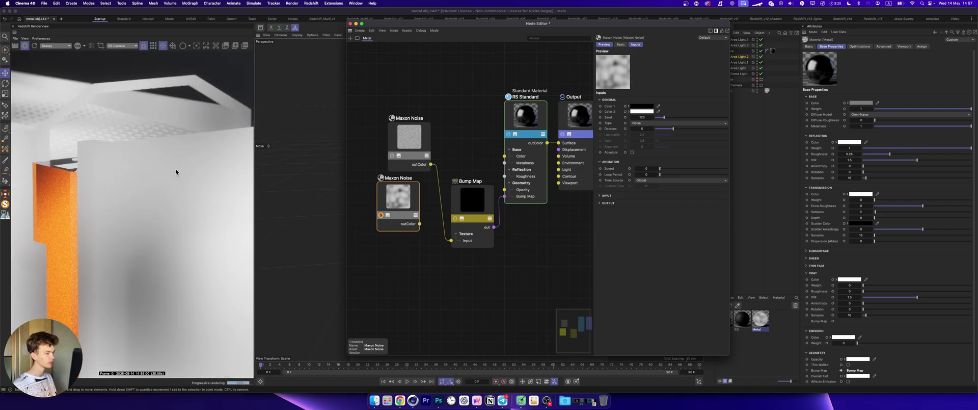
Select the upper Maxon Noise, keep its type as Cell noise, and expand its Input settings.
{"action": "left_click", "coordinate": [402, 146]}
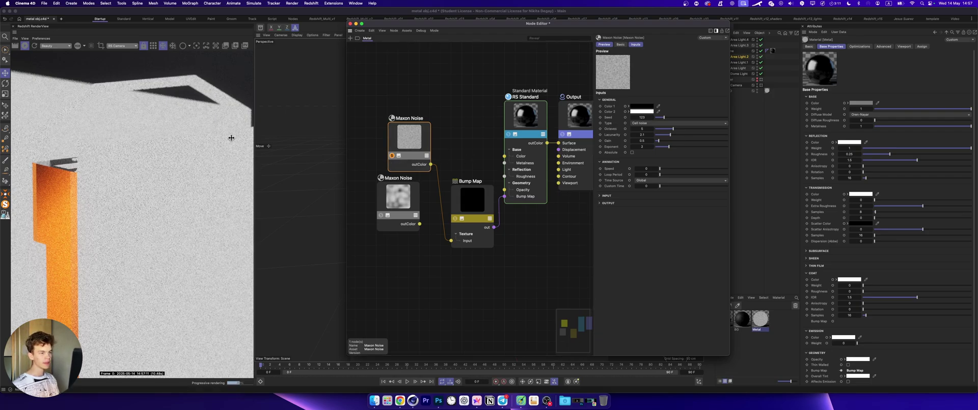
{"action": "left_click", "coordinate": [643, 123]}
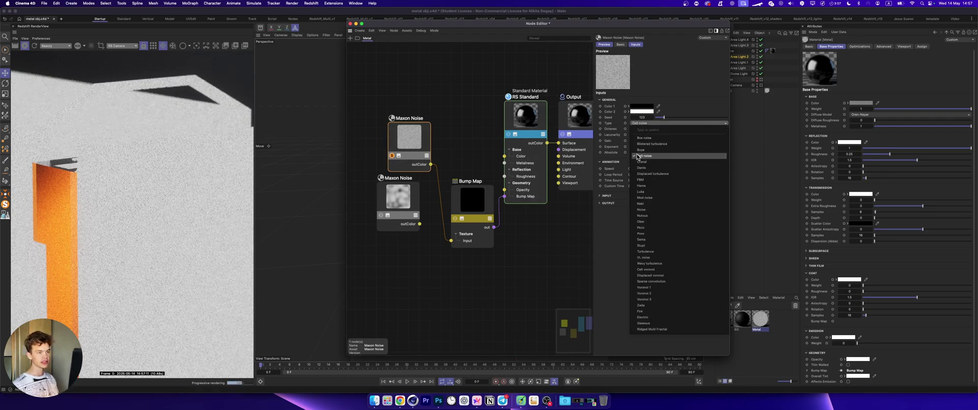
{"action": "left_click", "coordinate": [610, 250]}
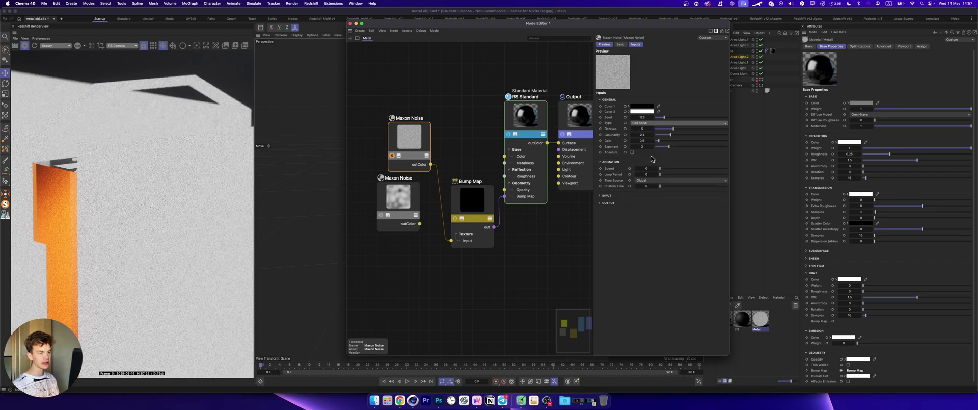
{"action": "left_click", "coordinate": [607, 196]}
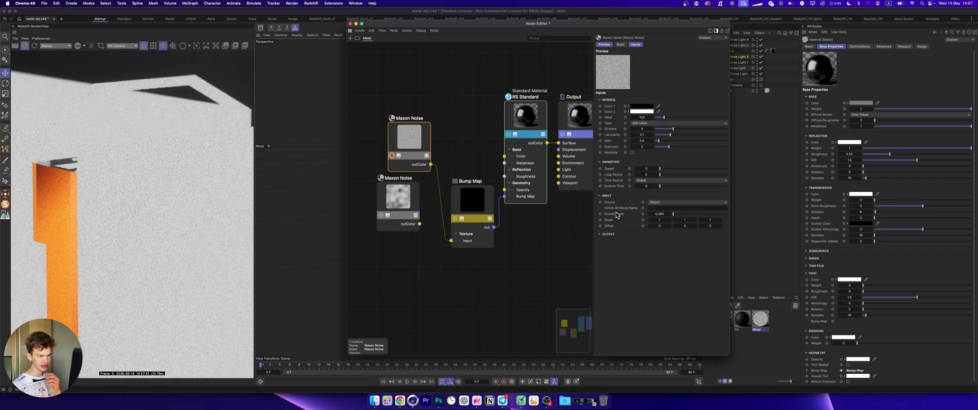
Test an Overall Scale of 100, revert it to 0.085, and expand the Output settings.
{"action": "left_click", "coordinate": [669, 215]}
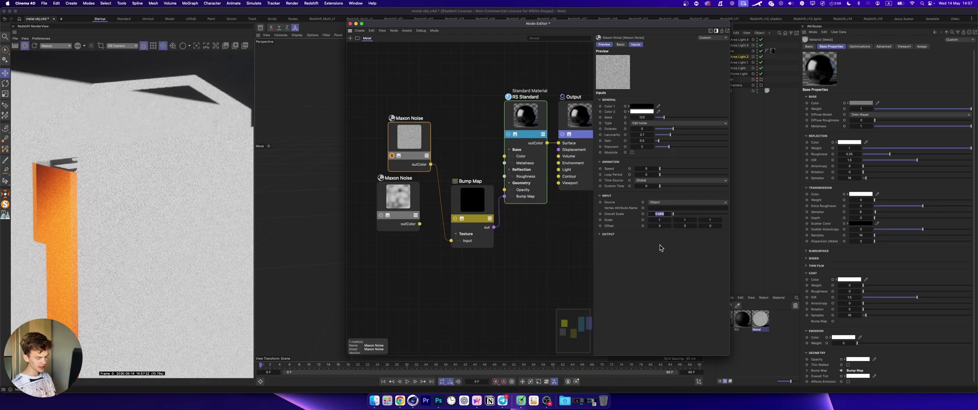
{"action": "left_click", "coordinate": [660, 214]}
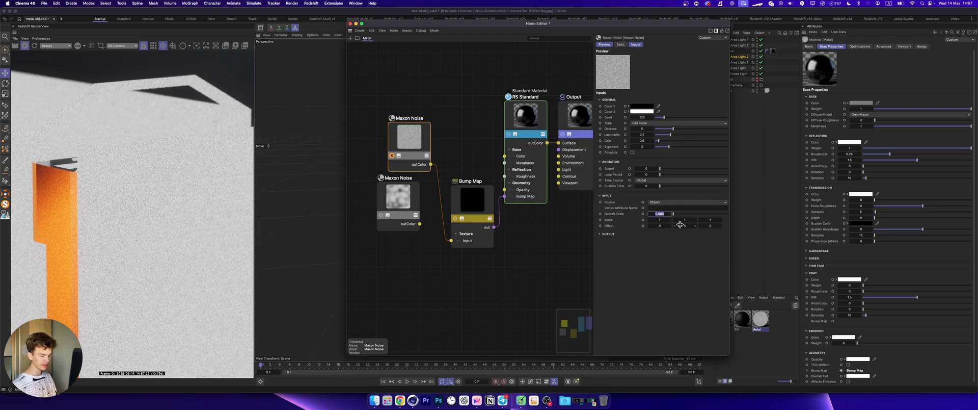
{"action": "type", "text": "100"}
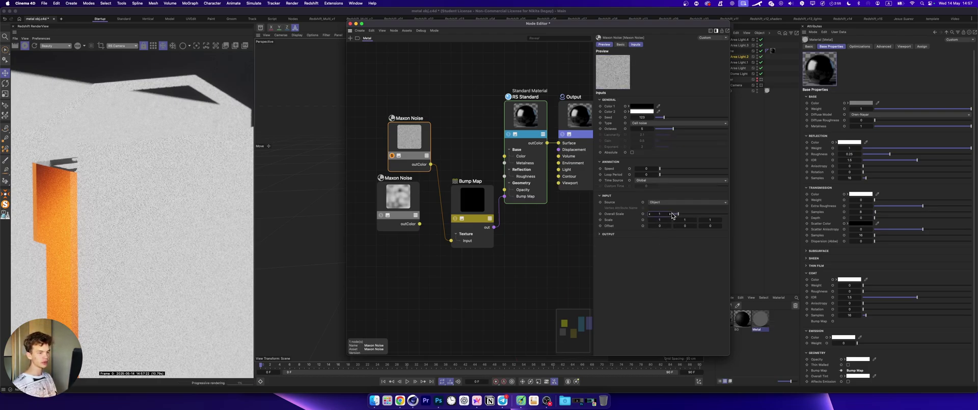
{"action": "key", "text": "Return"}
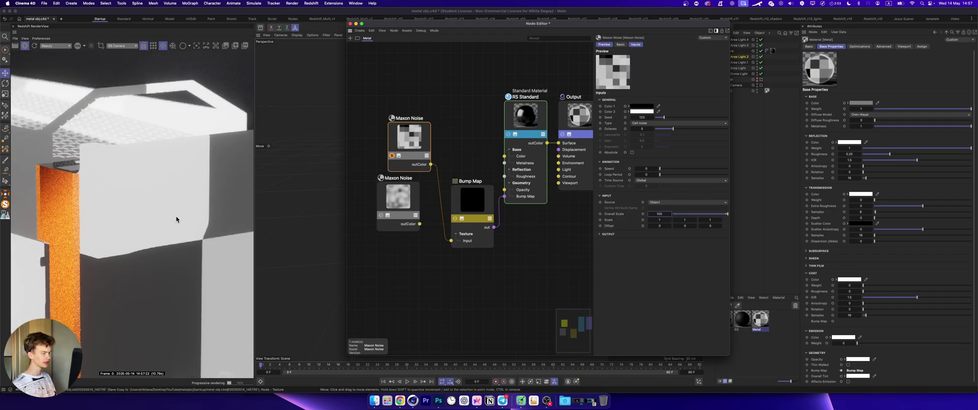
{"action": "scroll", "coordinate": [147, 241], "scroll_direction": "down", "scroll_amount": 3}
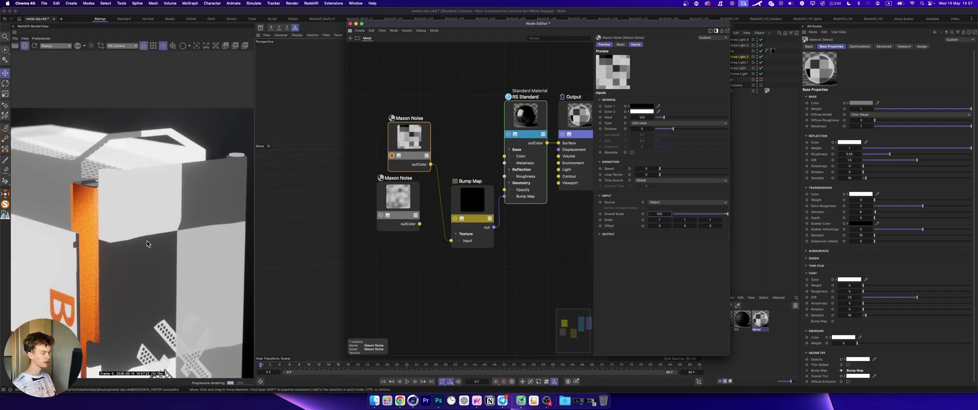
{"action": "left_click", "coordinate": [667, 213]}
{"action": "type", "text": "0.085"}
{"action": "key", "text": "Return"}
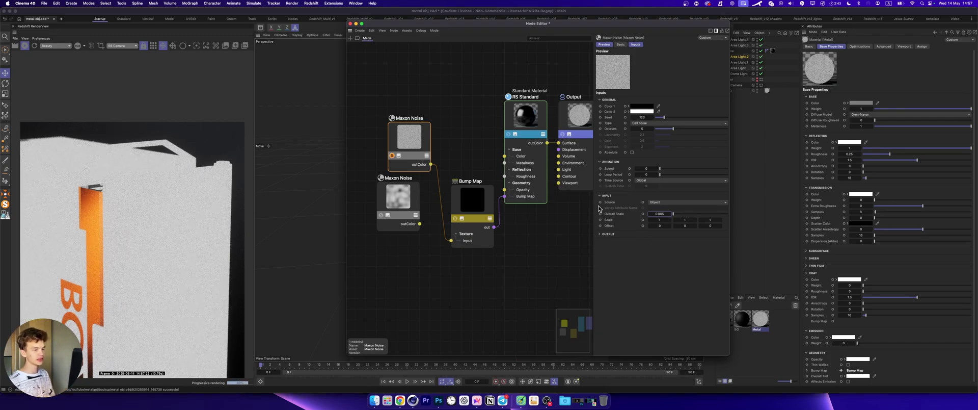
{"action": "left_click", "coordinate": [602, 235]}
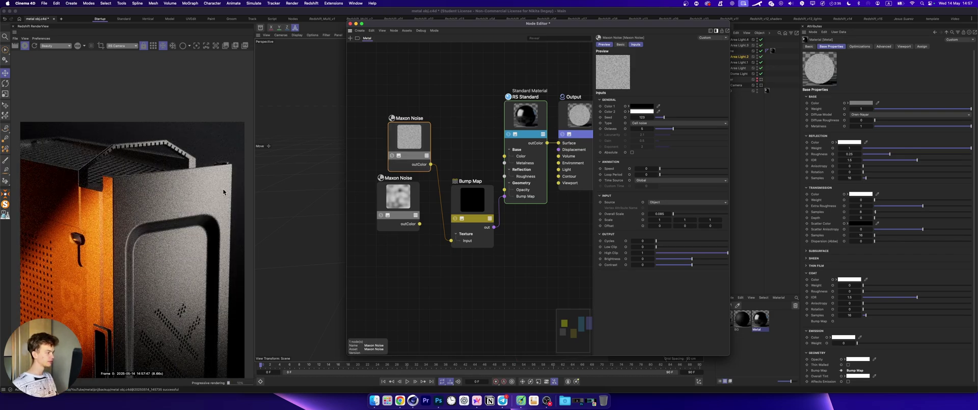
Zoom and pan the render across the box's recess and orange side, then bring up the Y2B reference.
{"action": "scroll", "coordinate": [137, 260], "scroll_direction": "up", "scroll_amount": 2}
{"action": "middle_click_drag", "start_coordinate": [185, 203], "coordinate": [124, 209]}
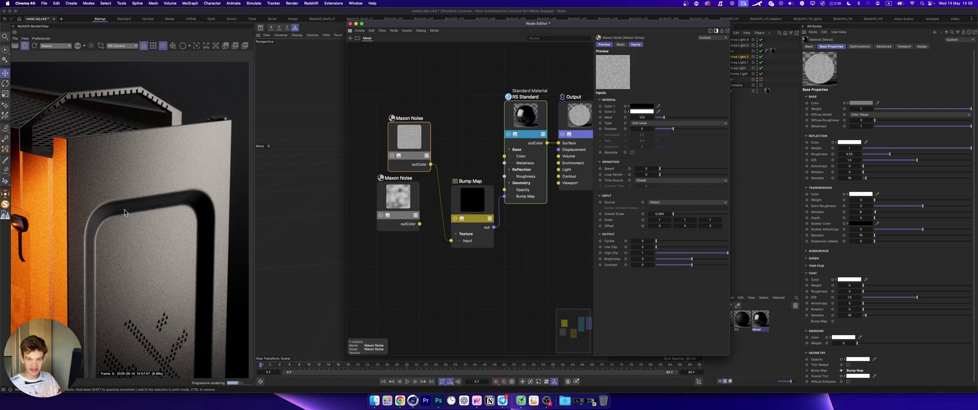
{"action": "middle_click_drag", "start_coordinate": [124, 209], "coordinate": [180, 206]}
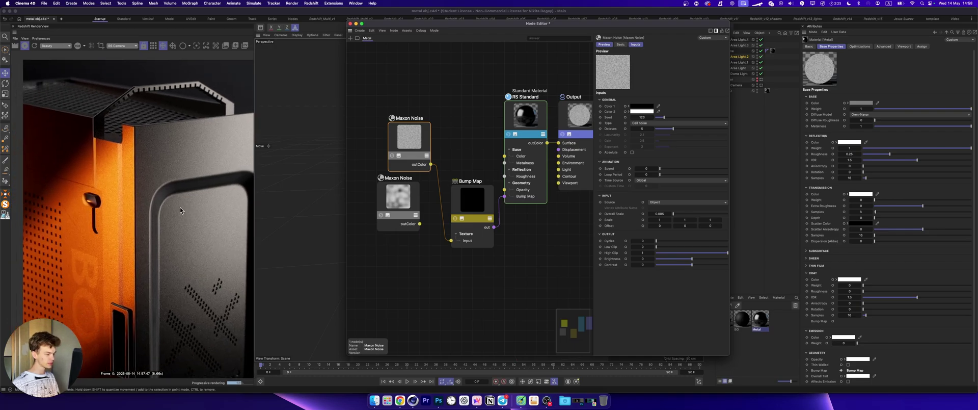
{"action": "left_click", "coordinate": [477, 401]}
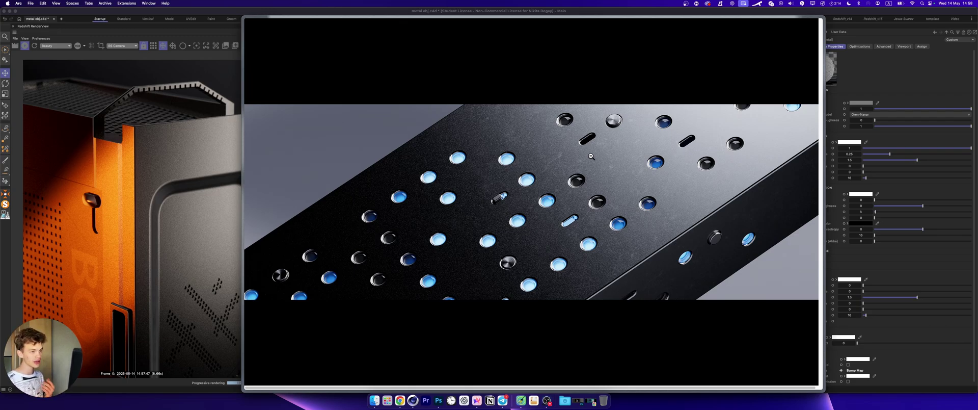
Close the Y2B reference, then open and close the 'UEFA Champions League | 2025' project on the profile.
{"action": "left_click", "coordinate": [807, 32]}
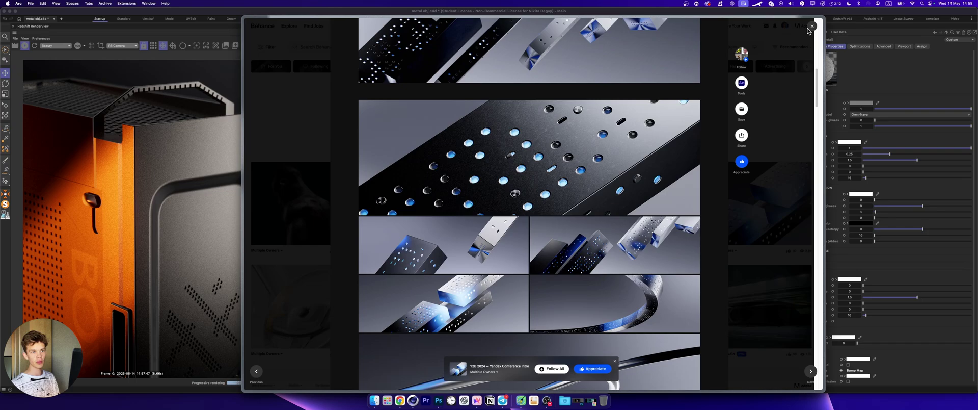
{"action": "left_click", "coordinate": [810, 27]}
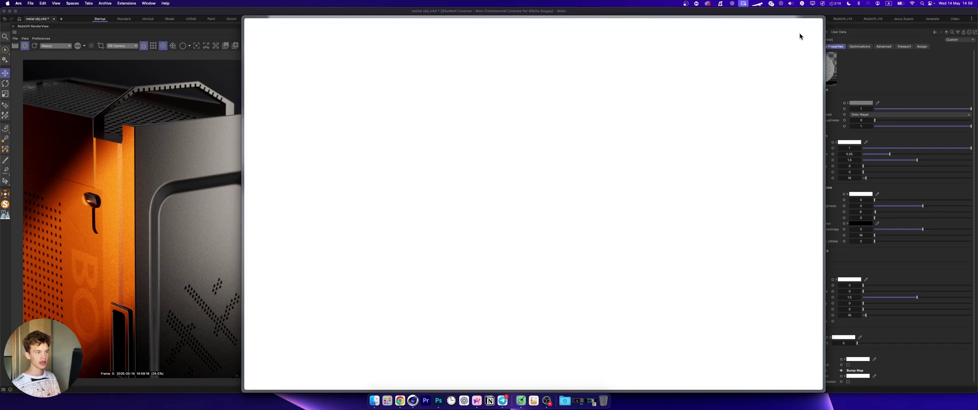
{"action": "key", "text": "super+Tab"}
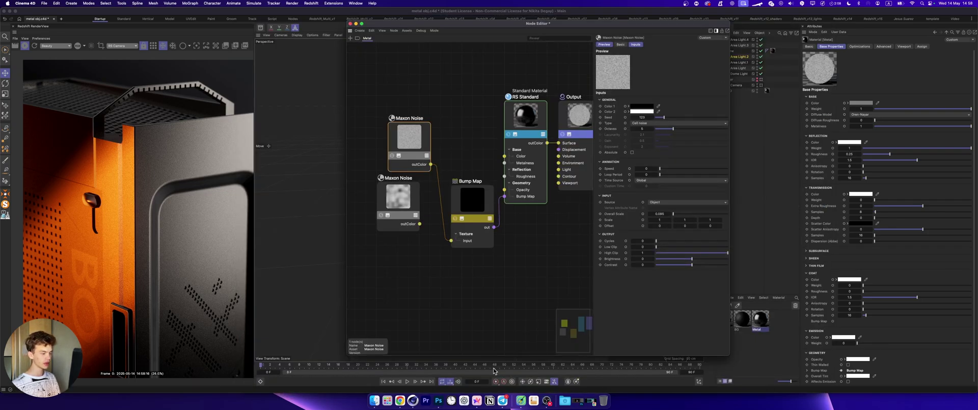
{"action": "key", "text": "super+Tab"}
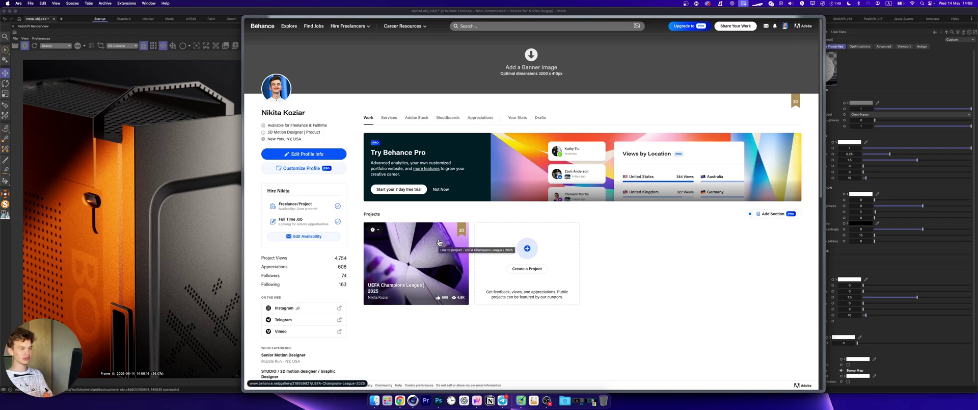
{"action": "left_click", "coordinate": [438, 241]}
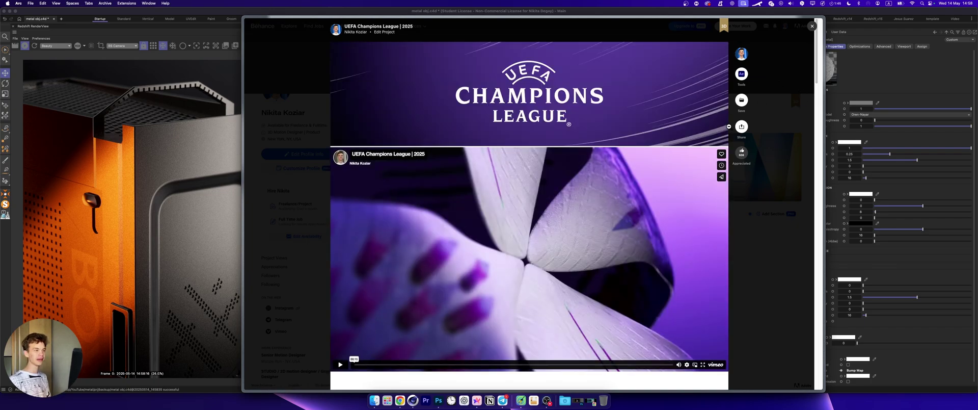
{"action": "left_click", "coordinate": [759, 133]}
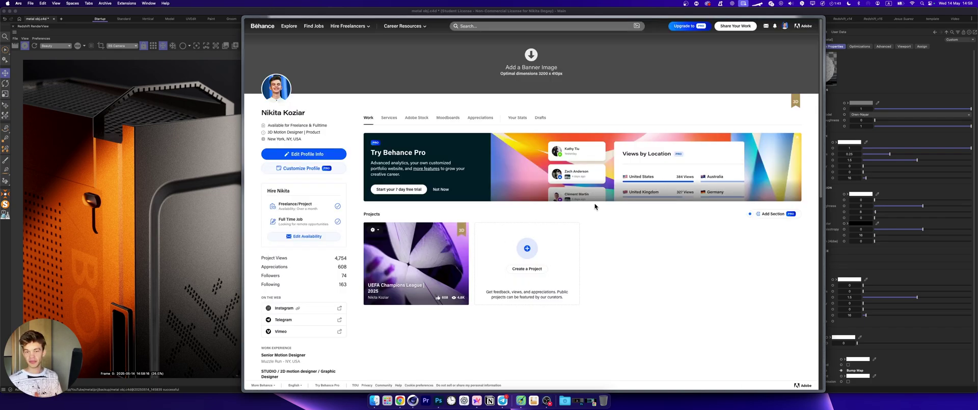
{"action": "left_click", "coordinate": [157, 186]}
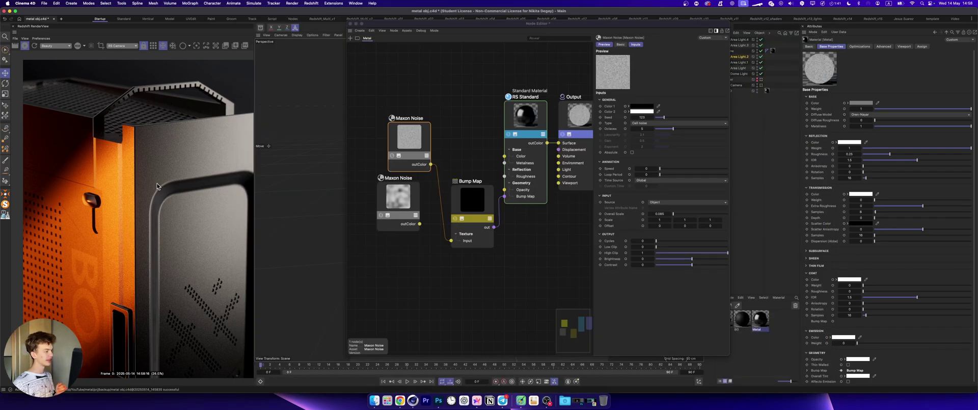